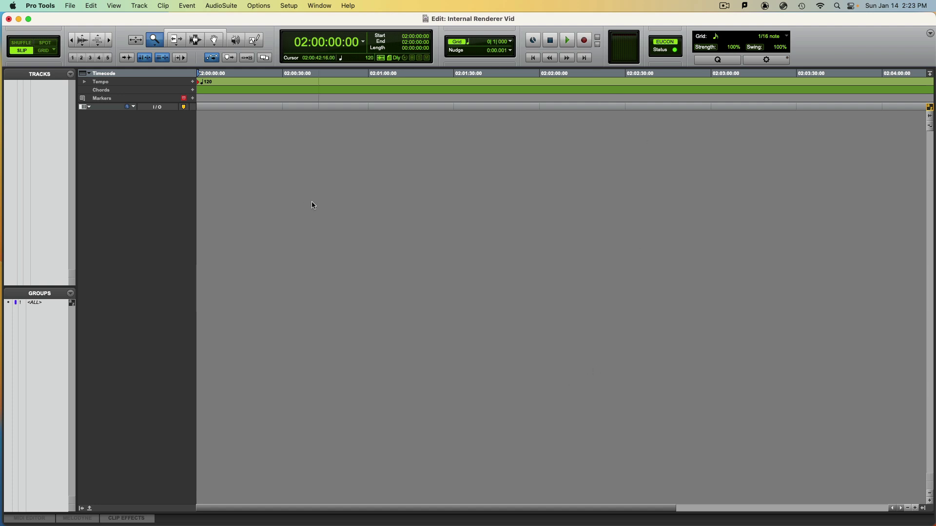
Step: Choose HDX as the device in the Playback Engine settings and confirm
left_click(297, 6)
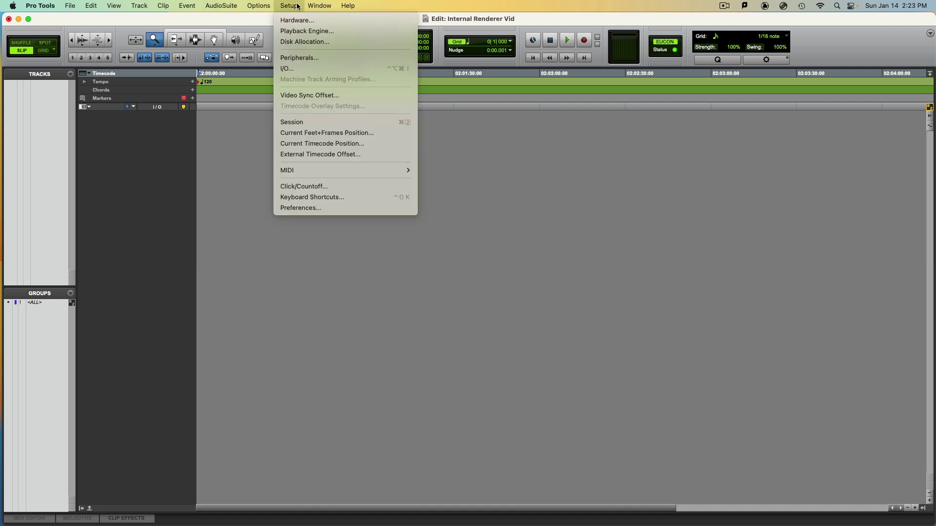
left_click(299, 33)
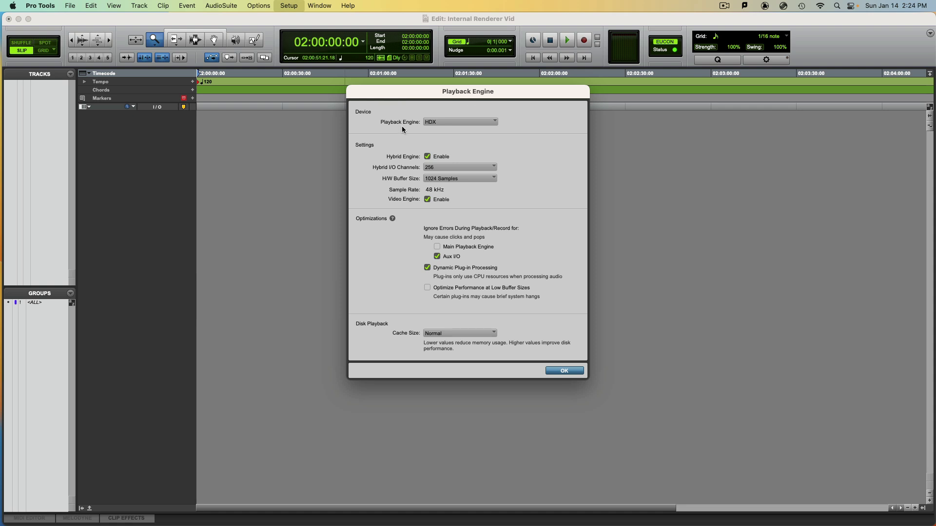
left_click(469, 121)
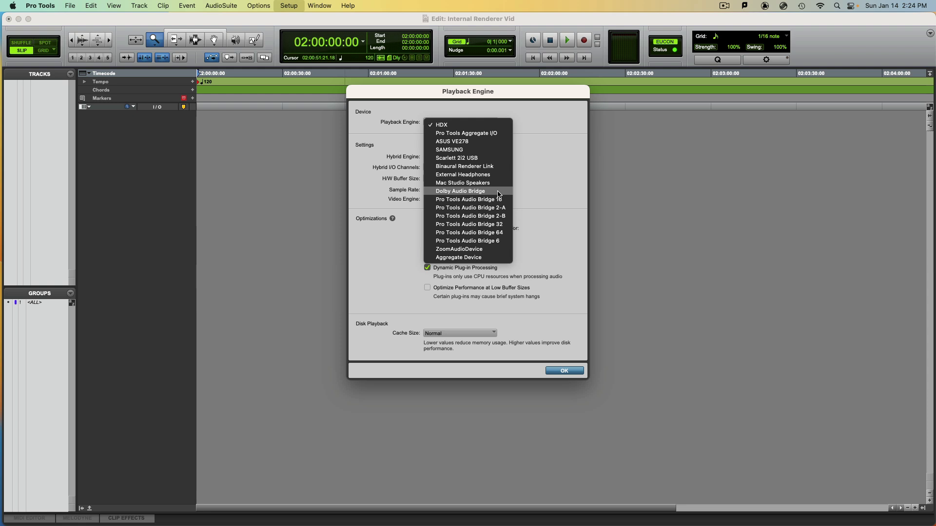
left_click(488, 127)
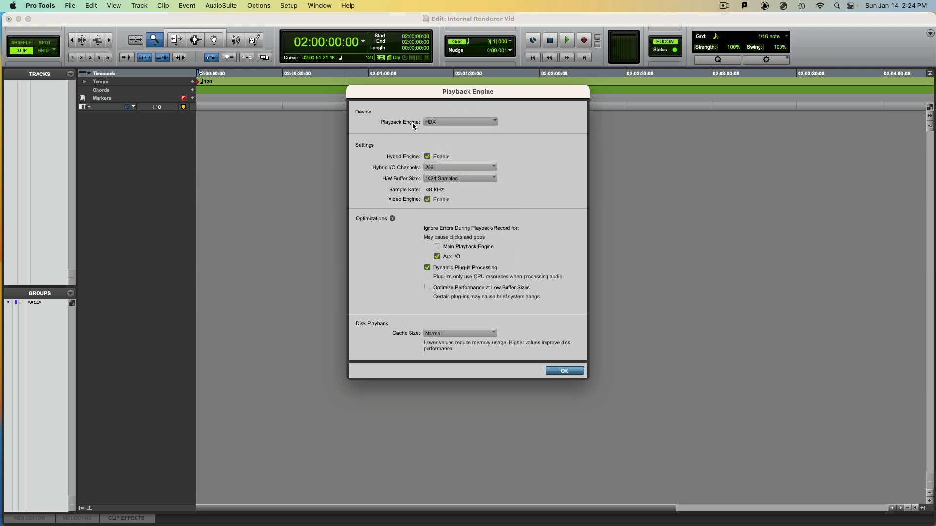
left_click(563, 371)
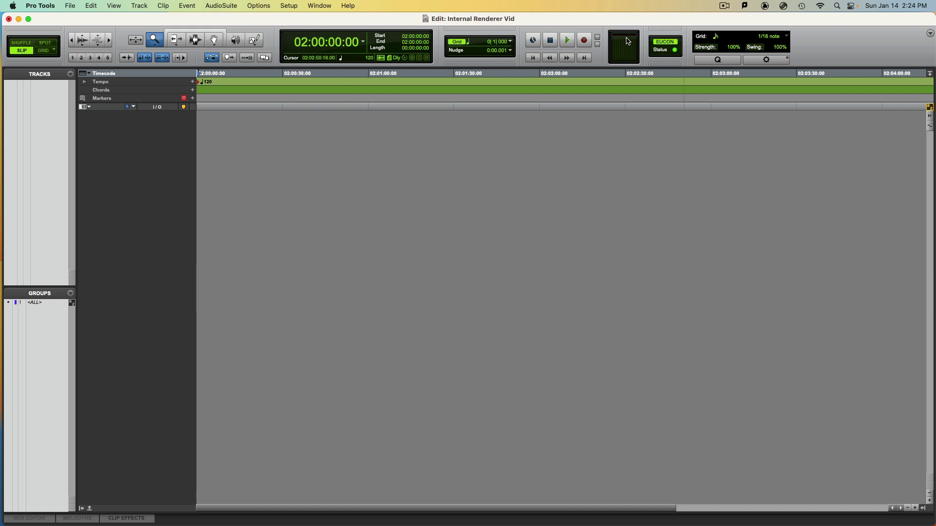
left_click(929, 34)
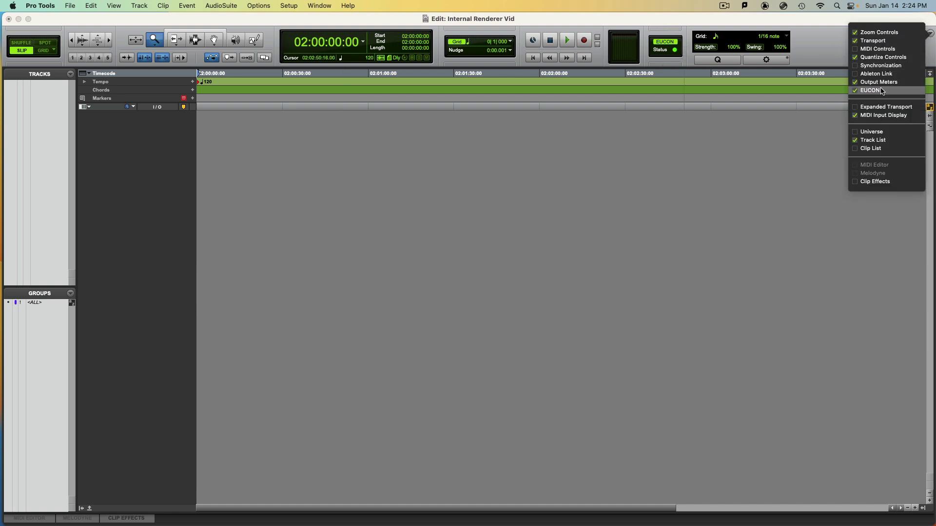
left_click(677, 89)
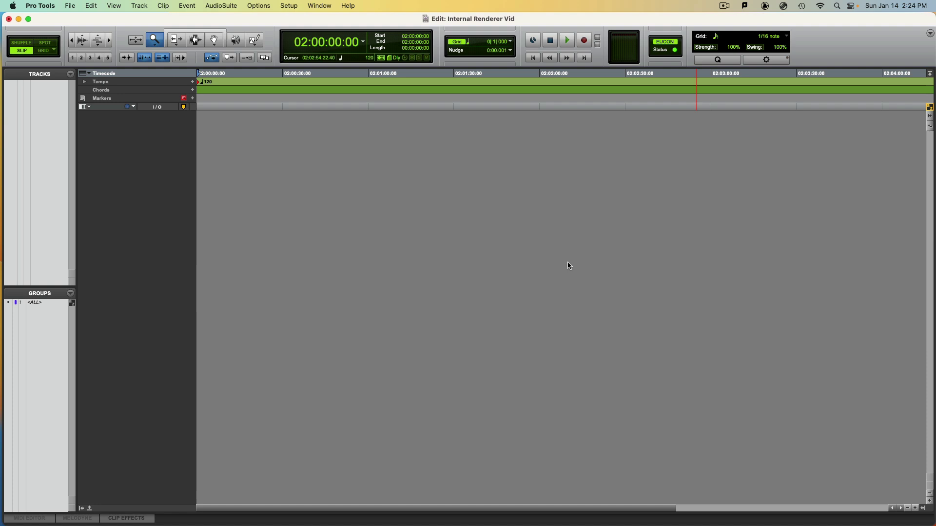
Step: Delete all existing input paths in the I/O Setup
left_click(289, 5)
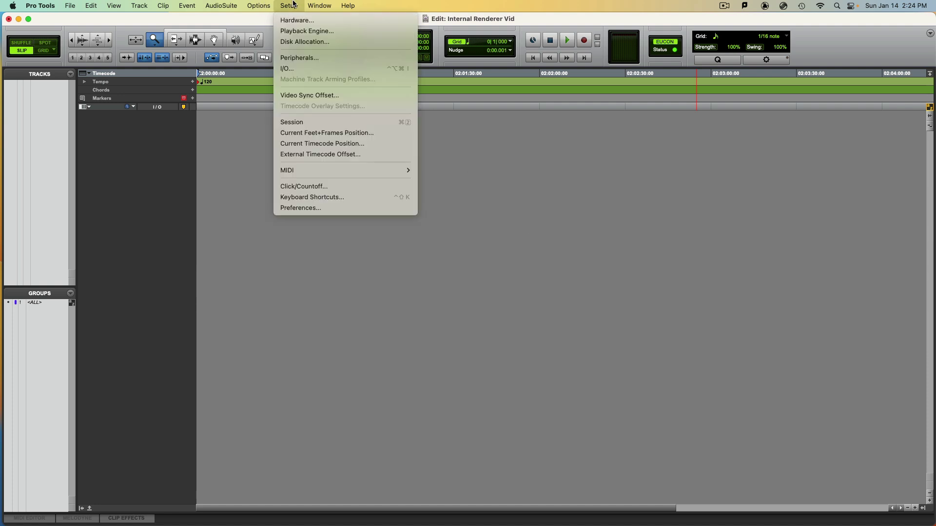
left_click(297, 71)
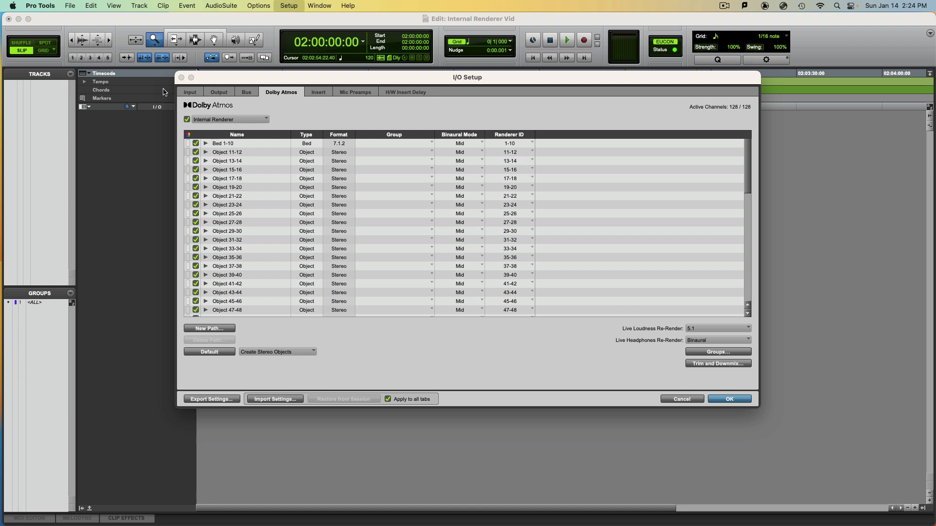
left_click(190, 93)
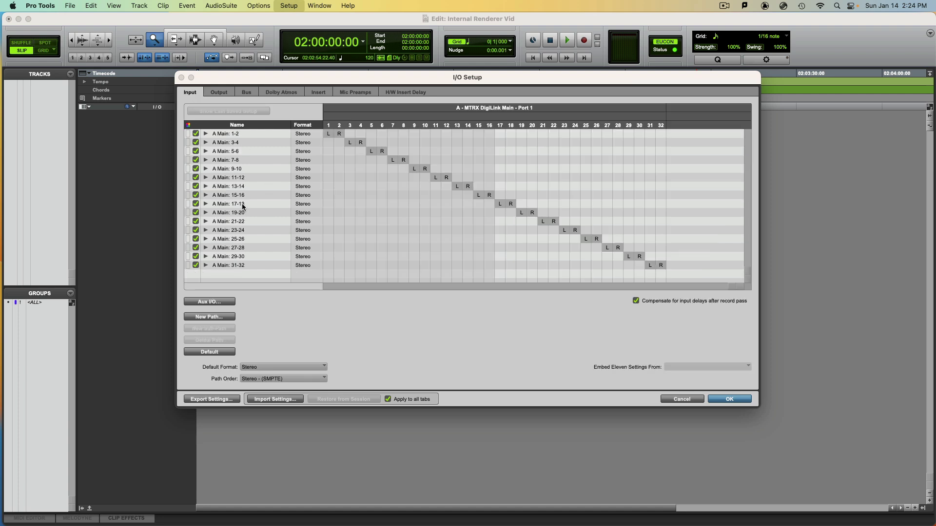
left_click(233, 169)
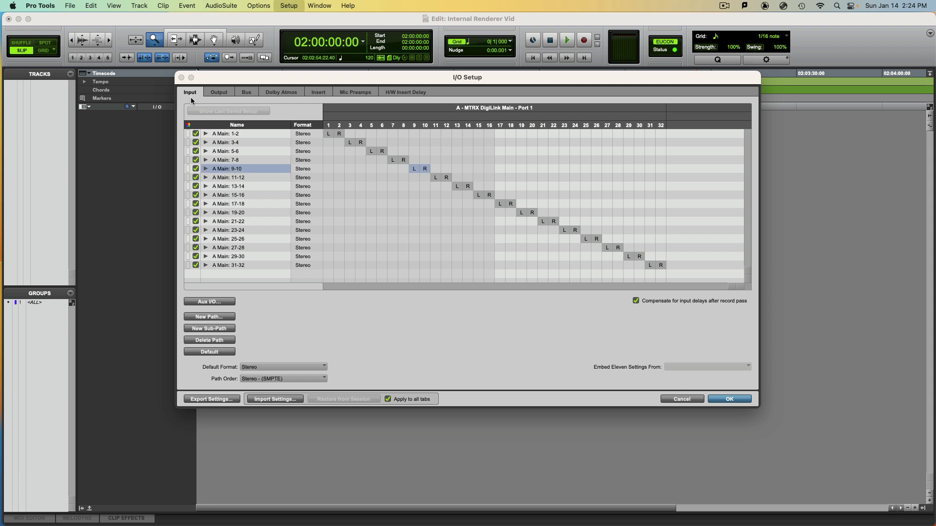
key("super+a")
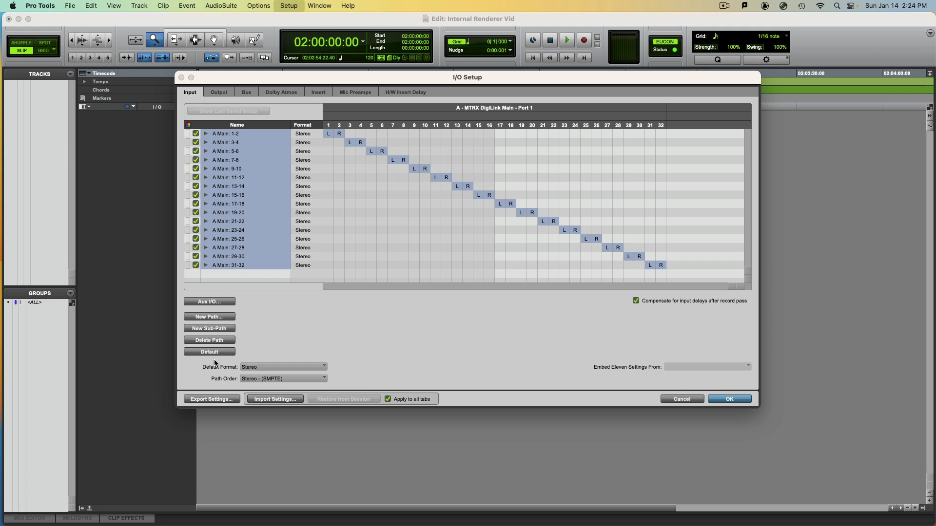
left_click(206, 341)
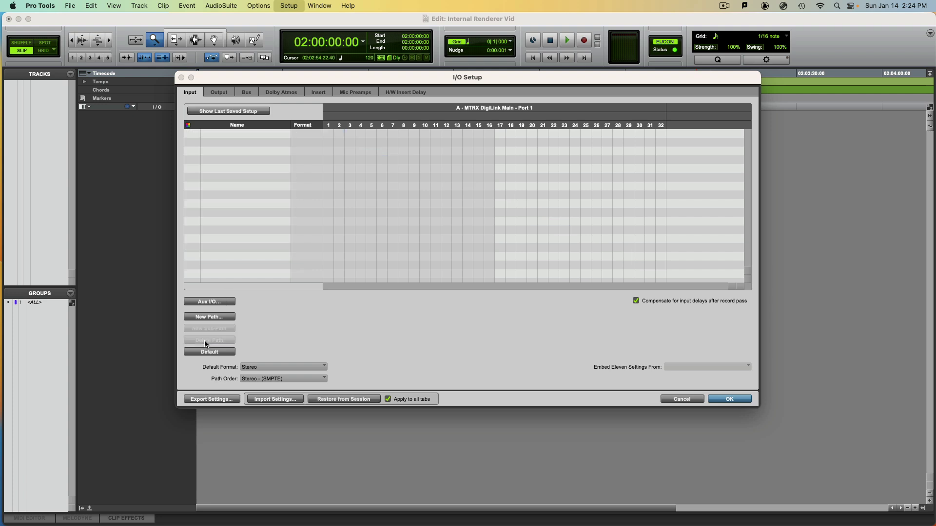
Step: Delete all output paths and all bus paths in the I/O Setup
left_click(215, 96)
key("super+a")
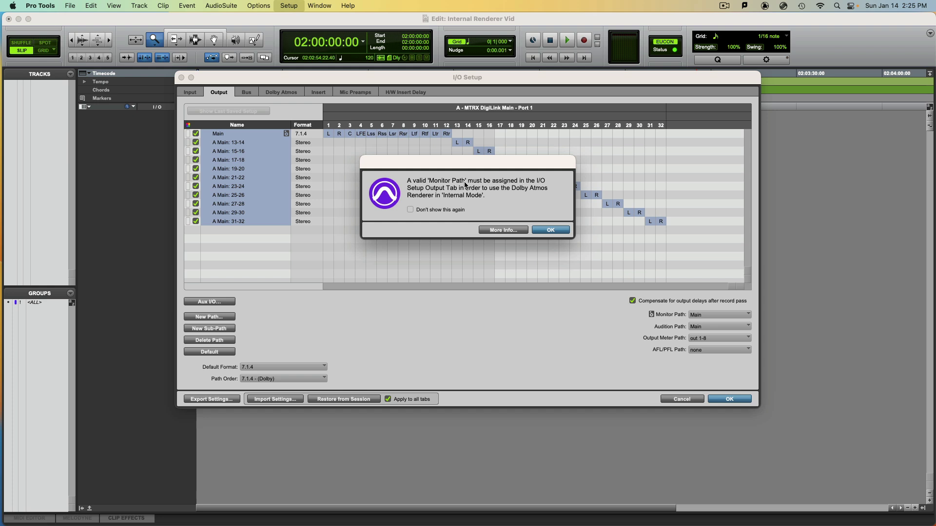
key("Return")
left_click(243, 93)
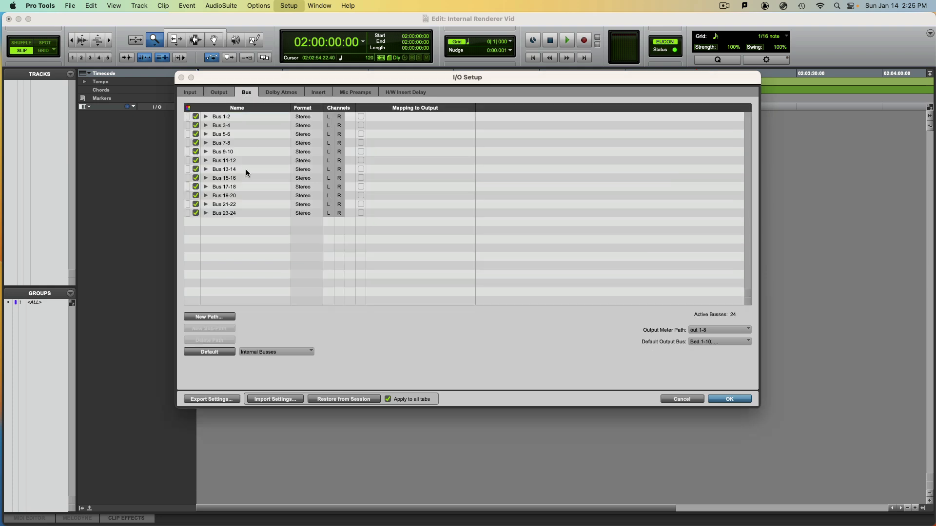
key("Delete")
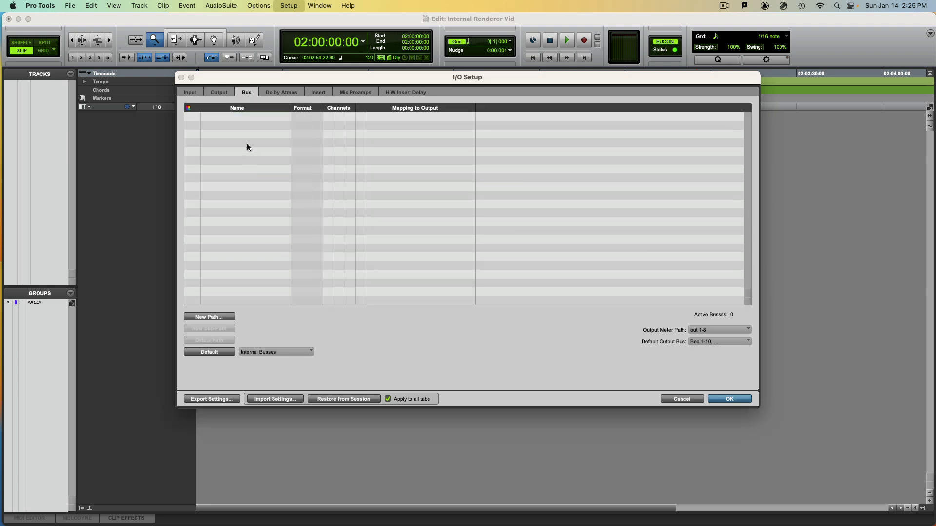
Step: Delete the whole list of Dolby Atmos bed and object paths
left_click(279, 94)
left_click(249, 196)
key("super+a")
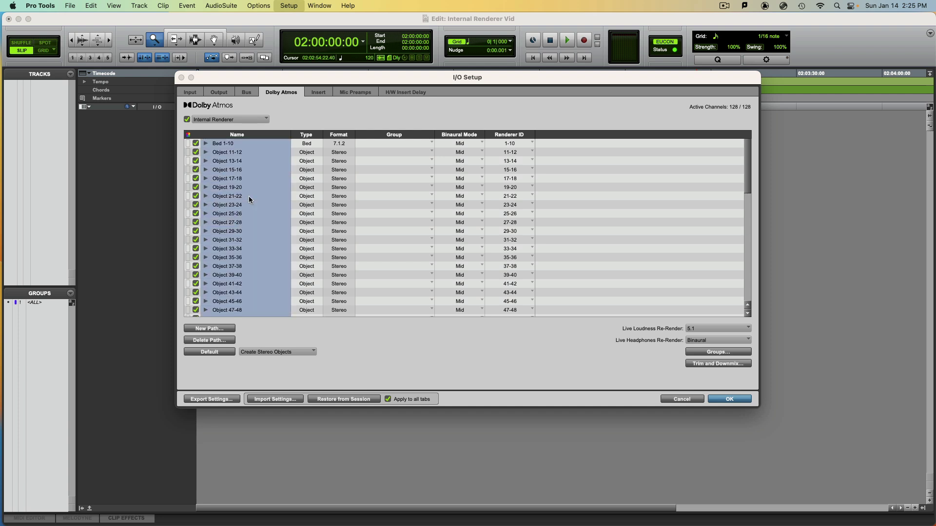
key("Delete")
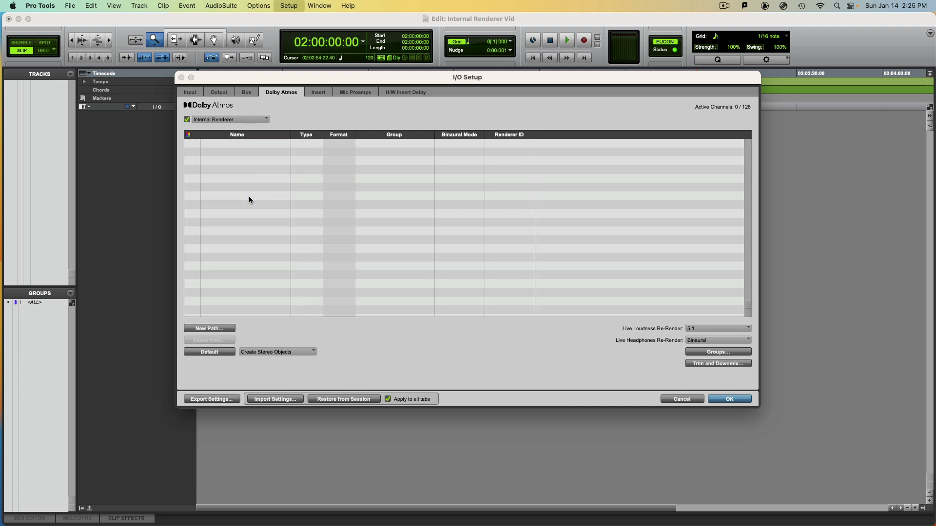
Step: Switch the Dolby Atmos renderer off and on again, and keep Internal Renderer as its mode
left_click(187, 119)
left_click(187, 120)
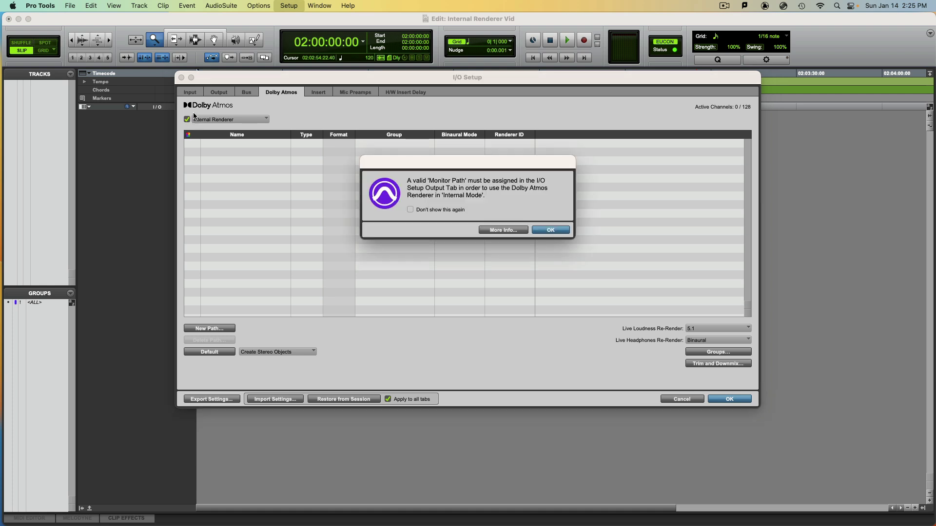
left_click(187, 120)
left_click(551, 230)
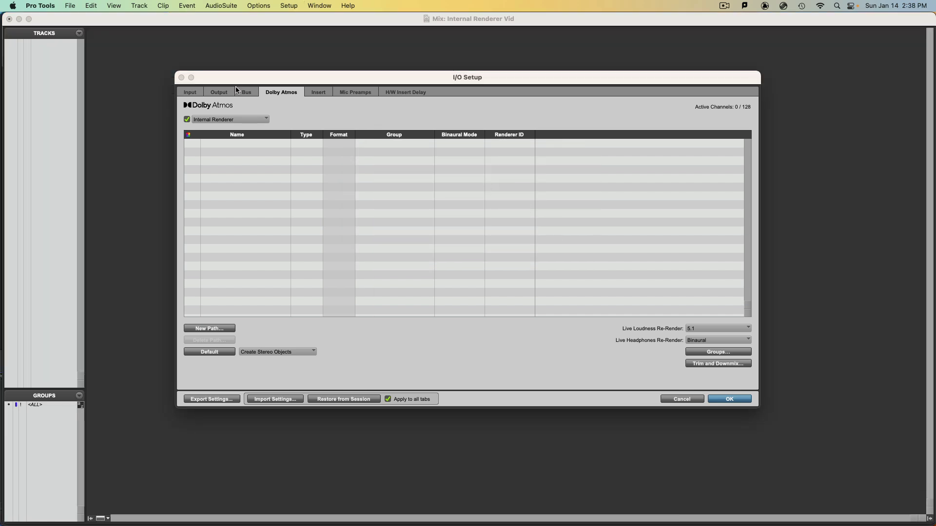
left_click(220, 119)
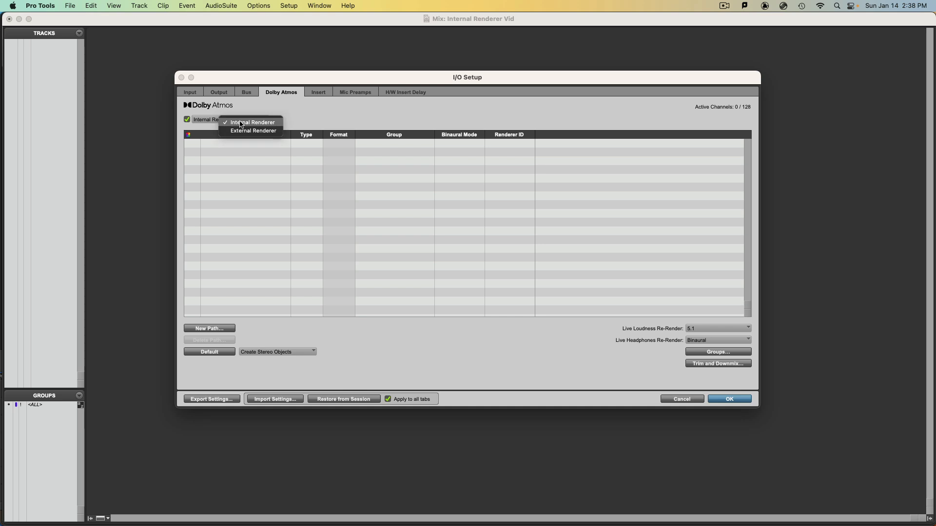
left_click(240, 124)
left_click(239, 120)
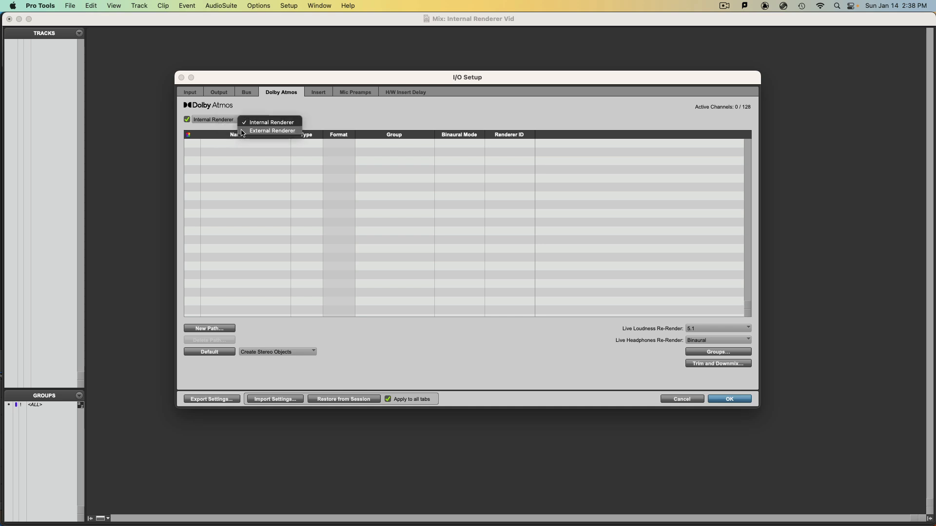
left_click(230, 106)
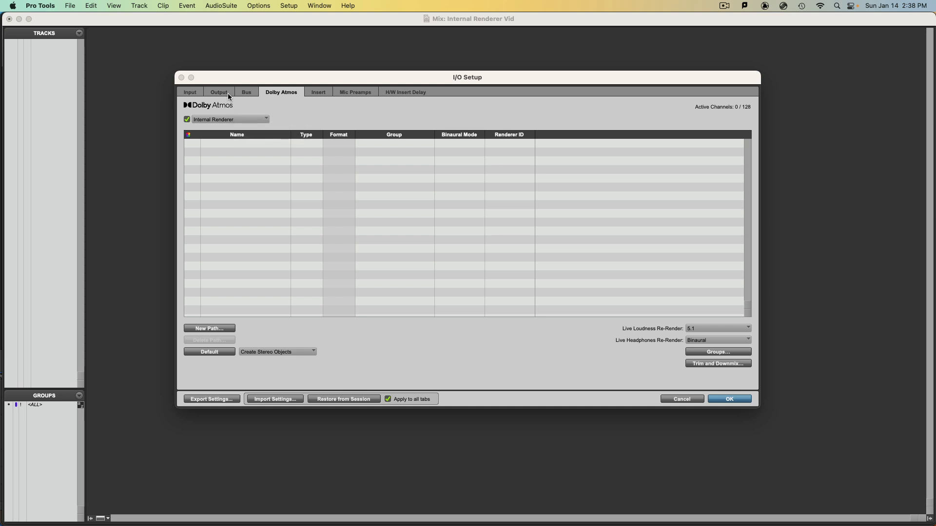
Step: Create the default input paths, and the default output paths in 7.1.4 format with the 7.1.4 Dolby path order
left_click(193, 92)
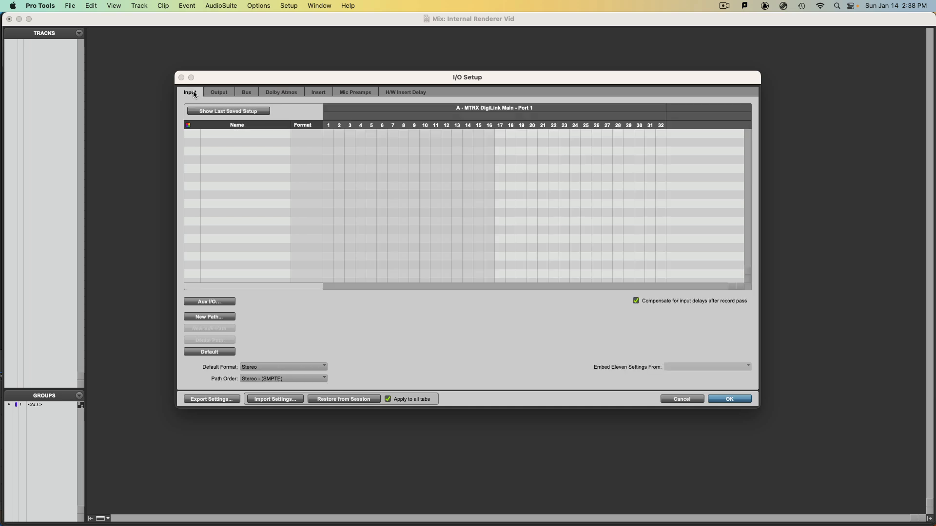
left_click(209, 351)
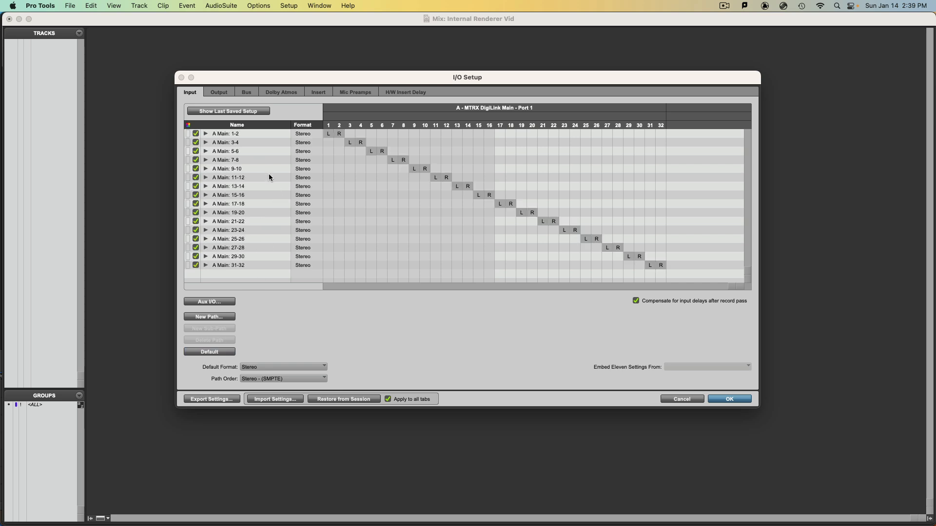
left_click(224, 93)
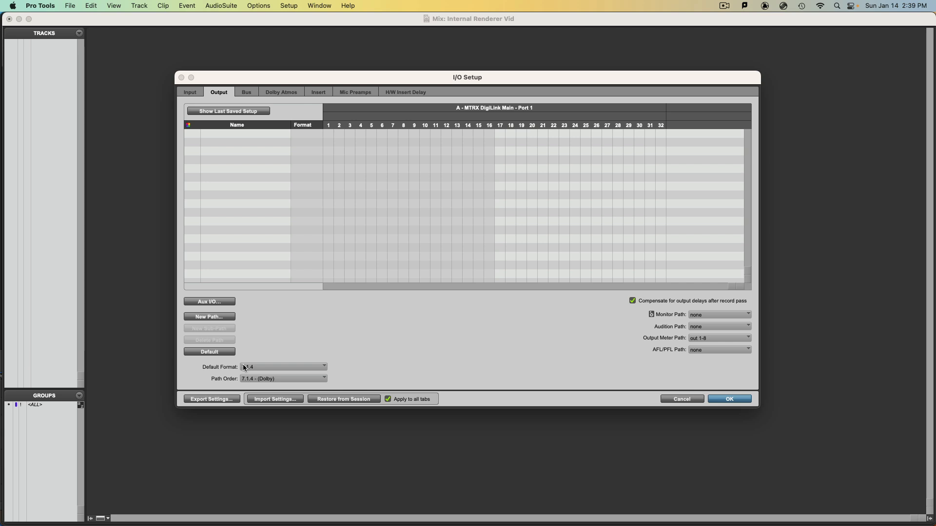
left_click(263, 367)
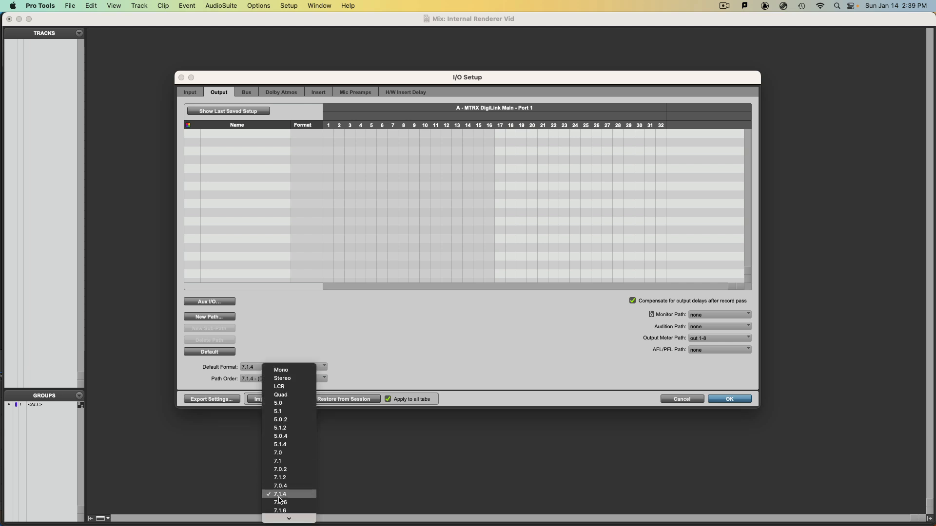
left_click(413, 355)
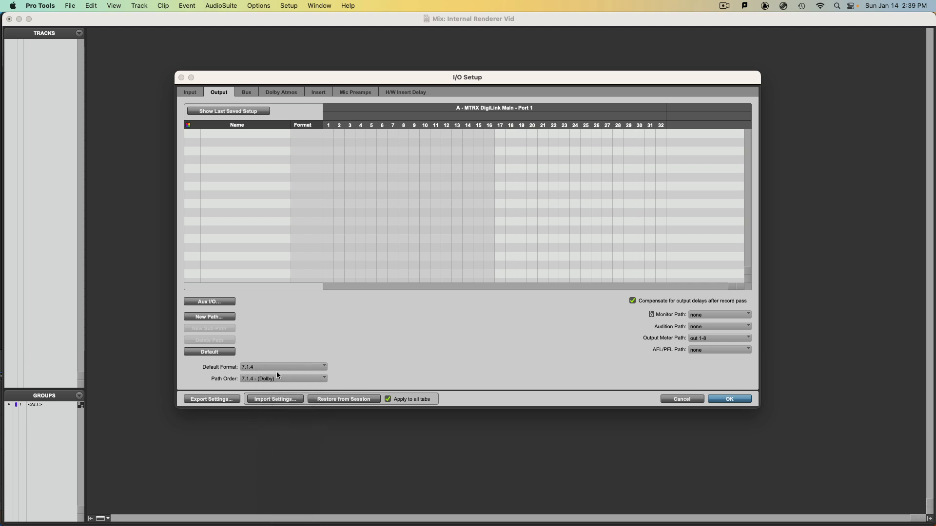
left_click(252, 380)
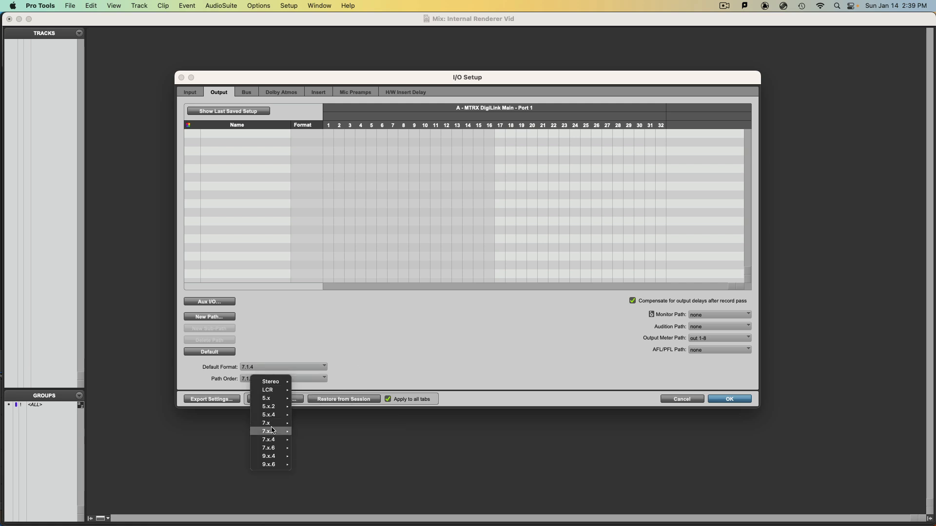
mouse_move(271, 440)
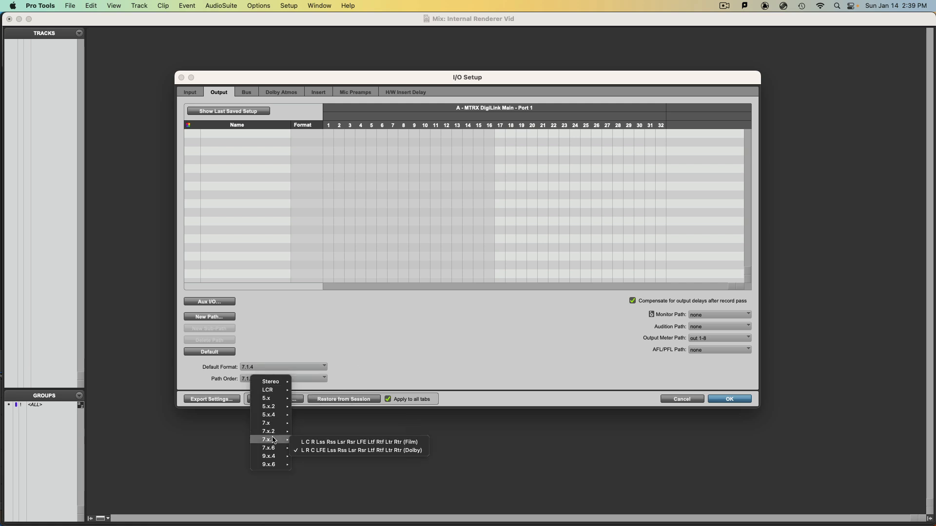
left_click(420, 451)
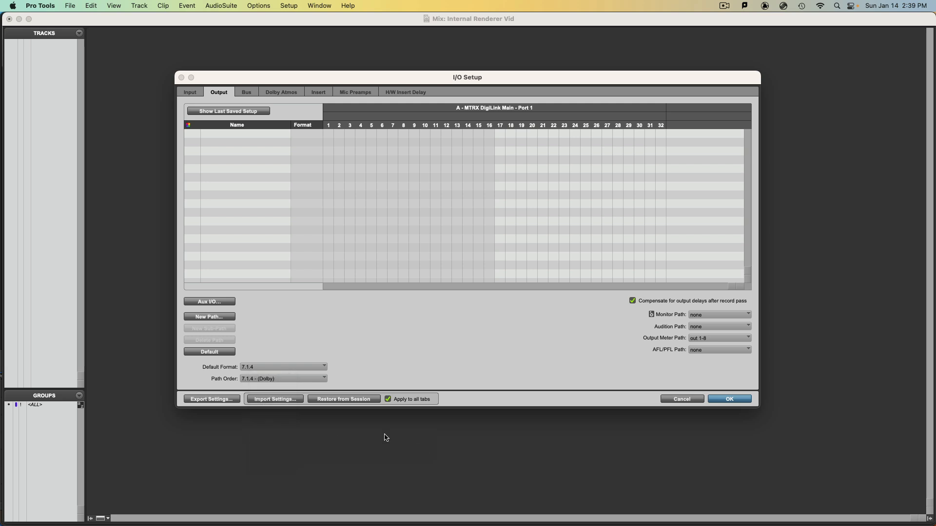
left_click(206, 351)
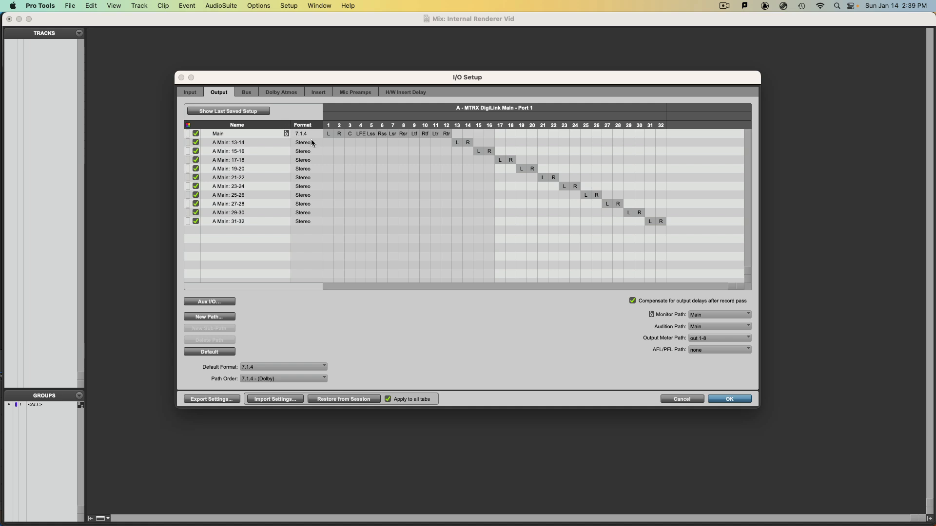
Step: Keep Main (7.1.4) as the monitor path and create the default set of busses with Internal Busses
left_click(713, 315)
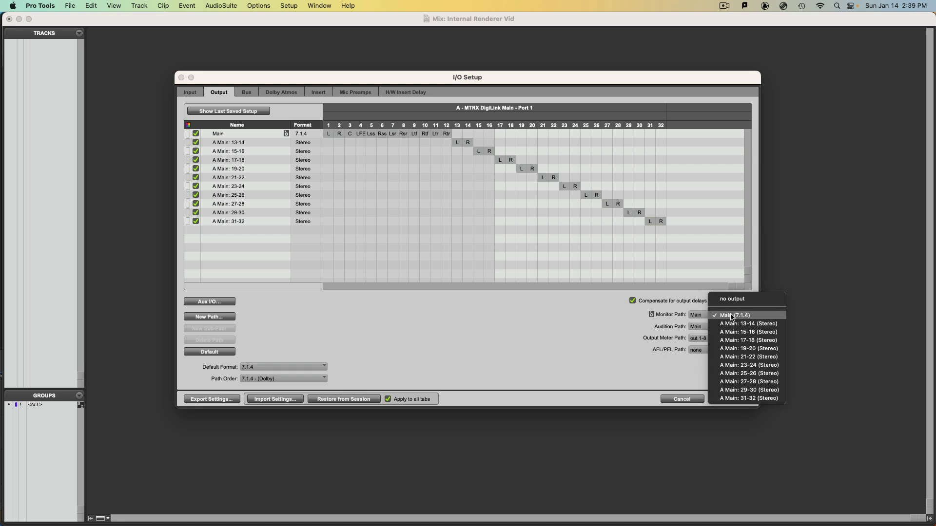
left_click(770, 318)
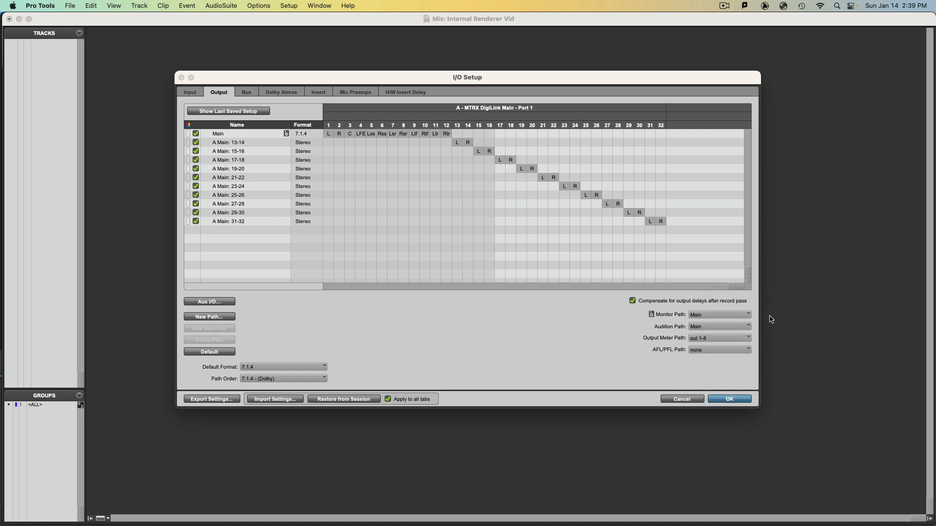
left_click(251, 92)
left_click(212, 352)
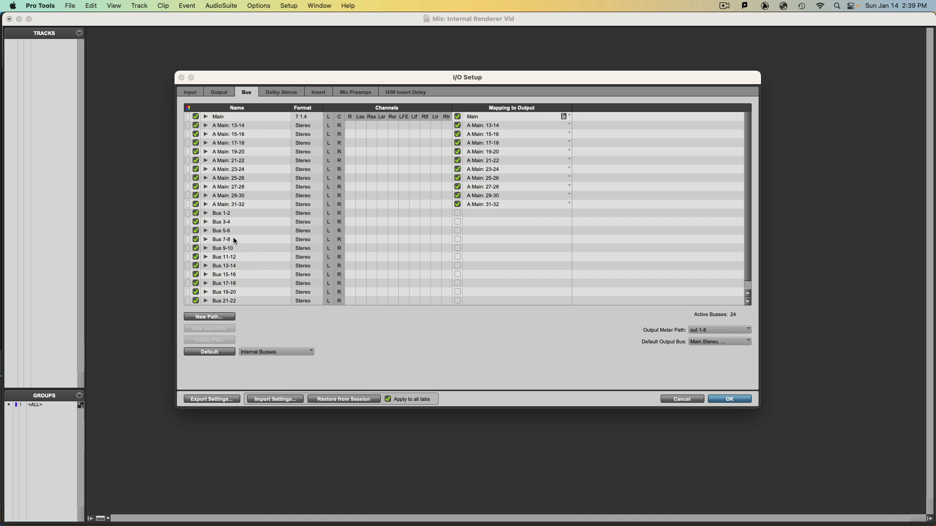
Step: Create the default Dolby Atmos bed and stereo objects, and keep the live re-renders at 5.1 for loudness and Binaural for headphones
left_click(281, 93)
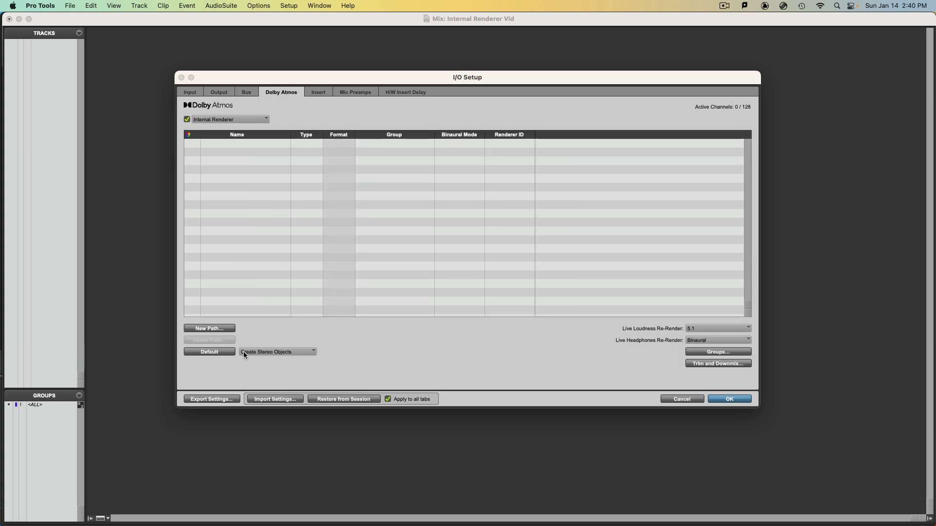
left_click(215, 351)
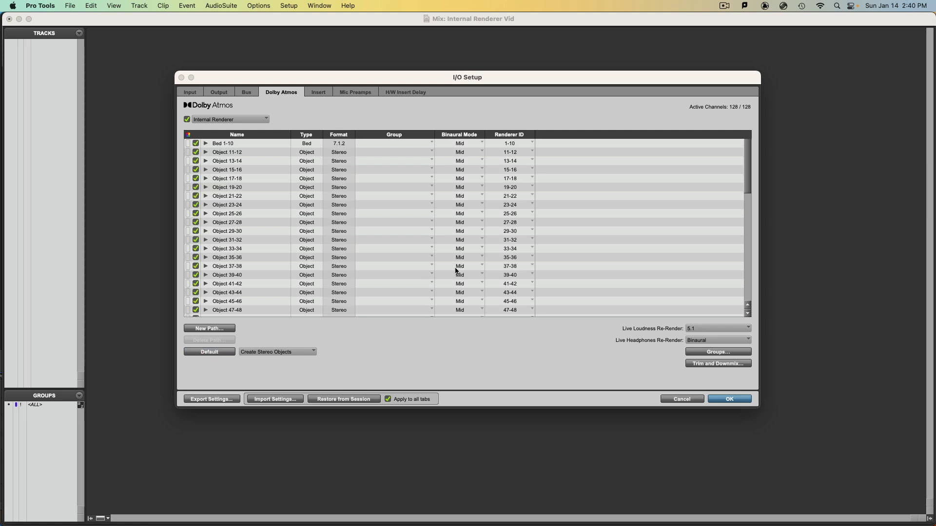
scroll(345, 254, "down", 5)
scroll(346, 255, "up", 5)
left_click(721, 328)
left_click(727, 341)
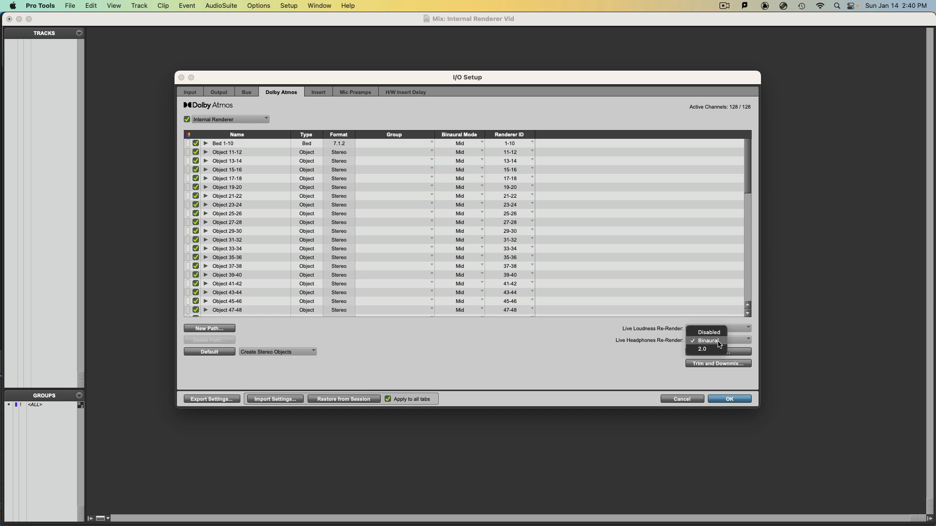
left_click(715, 340)
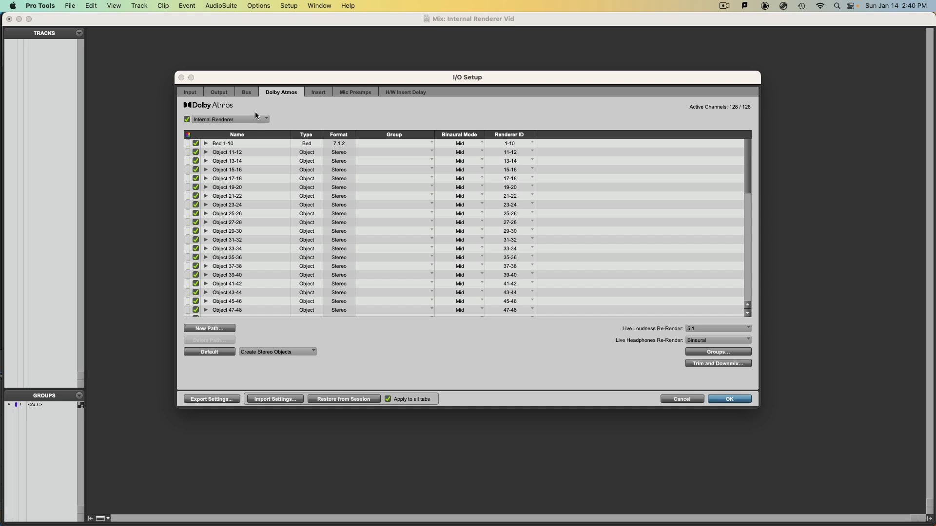
Step: Set the default output bus for mono tracks to the bed Bed 1-10 (7.1.2)
left_click(247, 93)
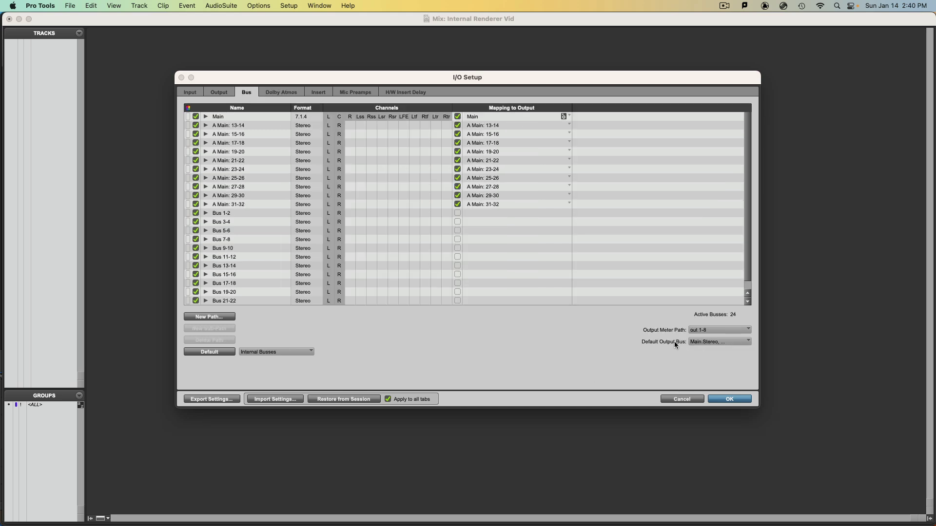
left_click(701, 343)
mouse_move(702, 346)
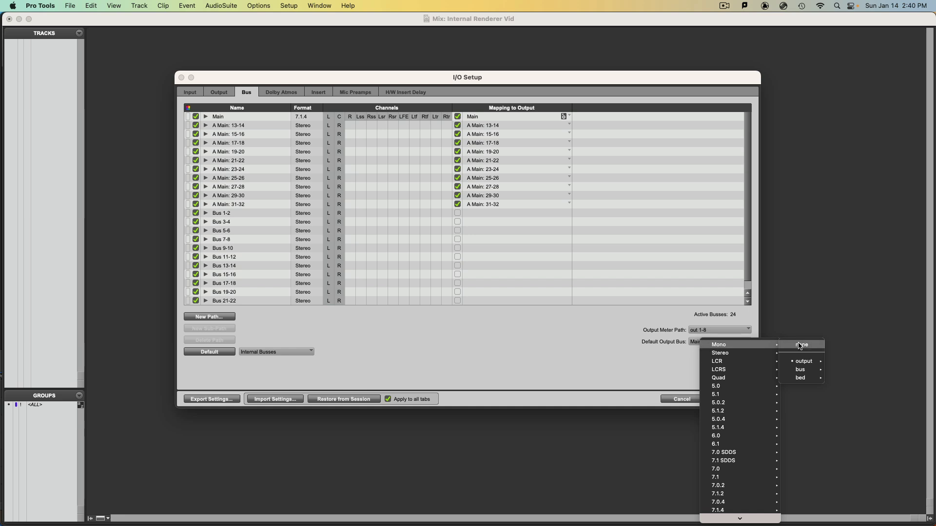
mouse_move(813, 379)
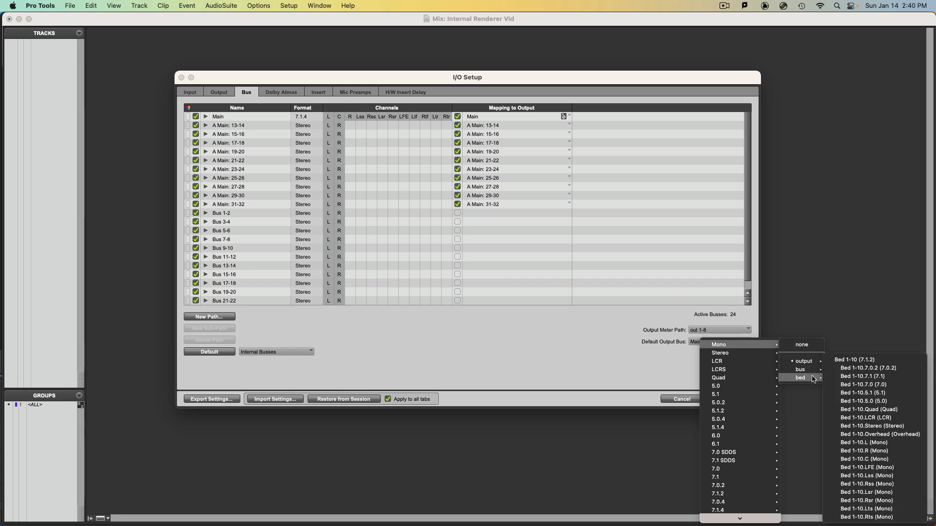
left_click(855, 363)
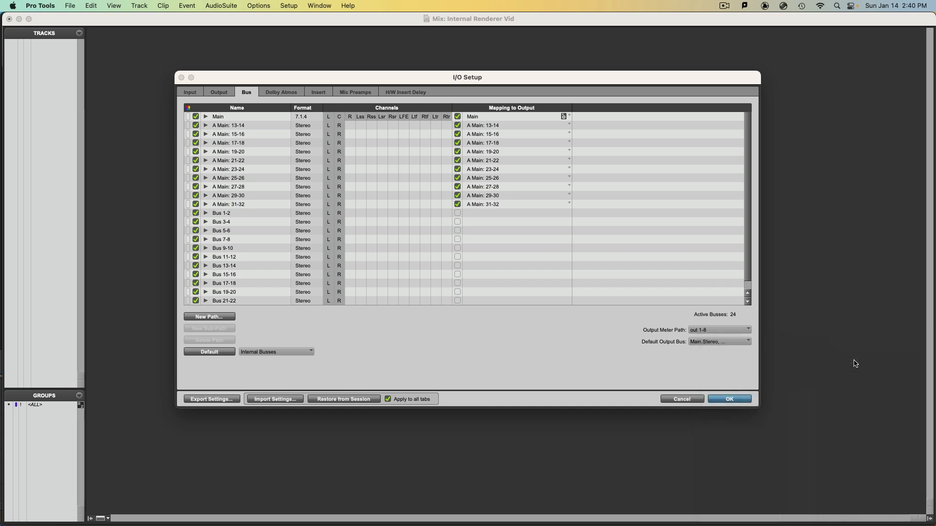
Step: Set the default output bus for stereo tracks to the bed Bed 1-10 (7.1.2) and accept the I/O setup
left_click(728, 343)
mouse_move(731, 345)
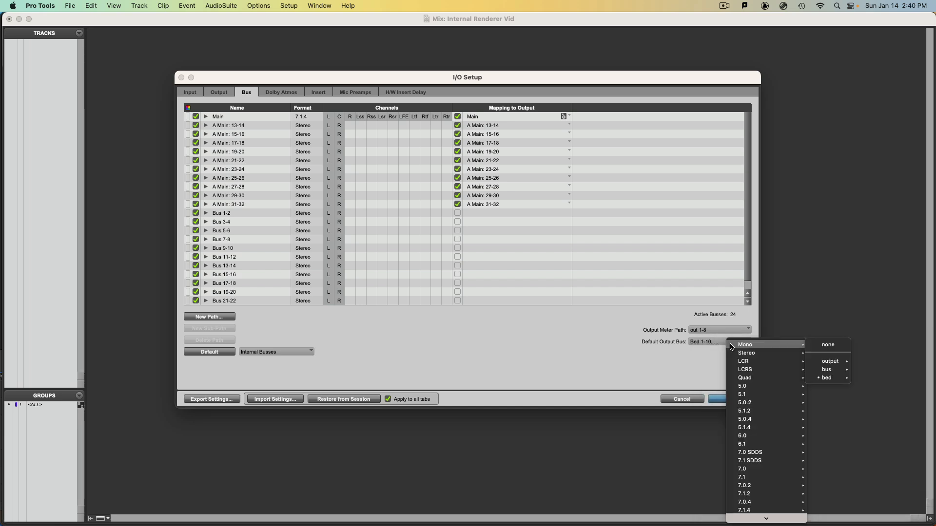
mouse_move(835, 390)
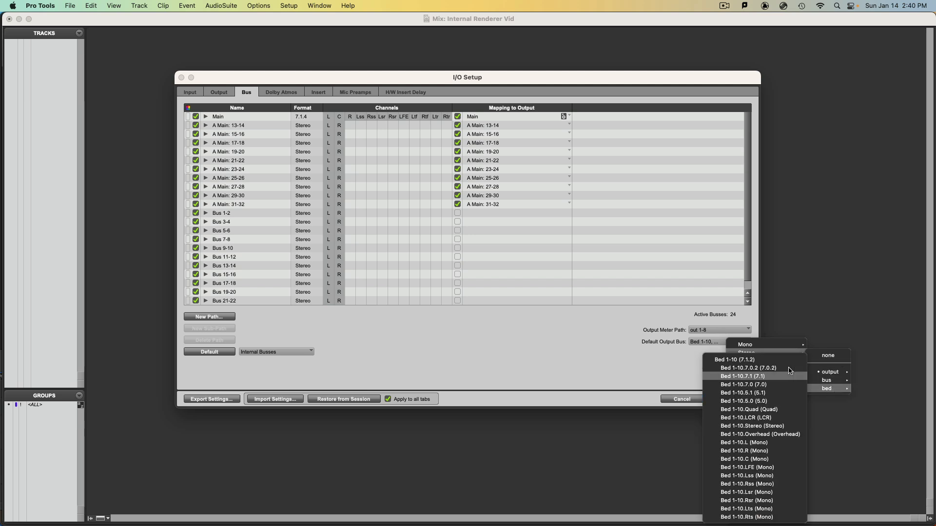
mouse_move(769, 357)
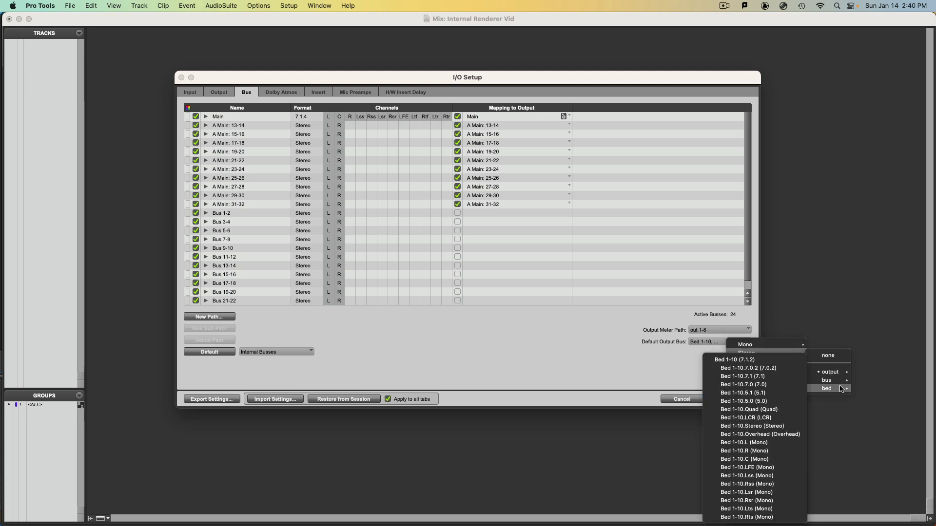
left_click(763, 361)
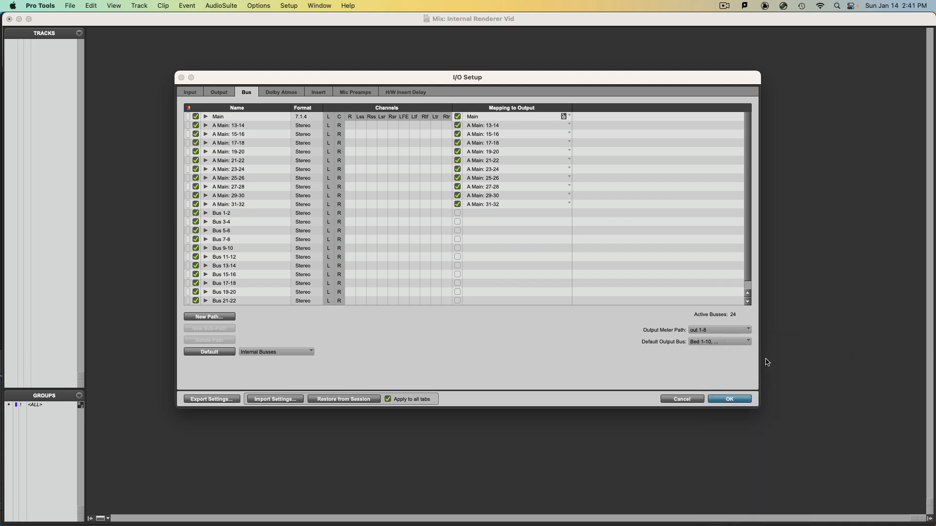
left_click(729, 399)
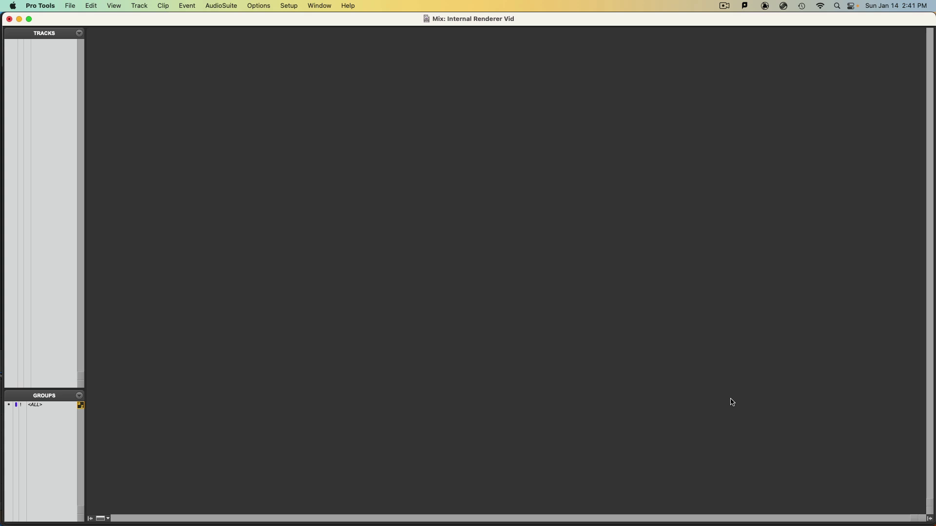
Step: Create one mono Master Fader track and name it LFE
key("shift+super+n")
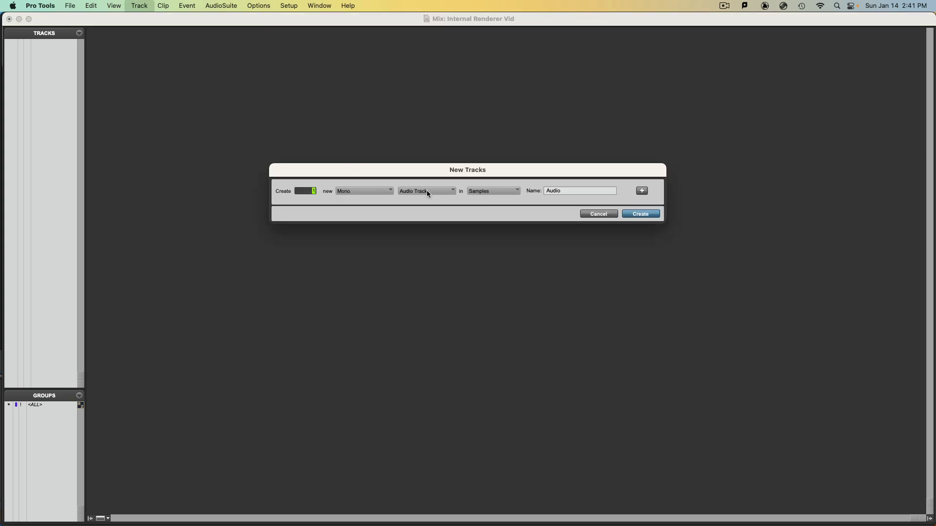
left_click(456, 194)
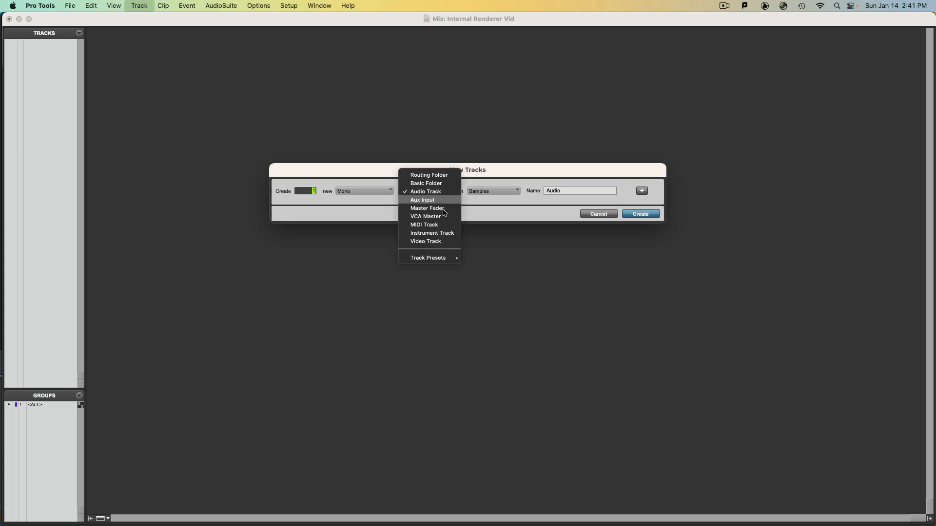
left_click(442, 211)
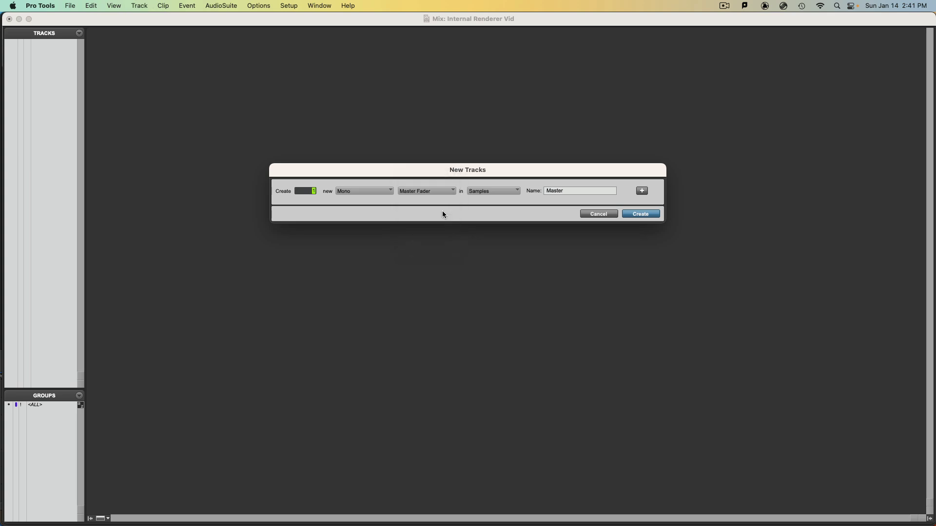
left_click(633, 217)
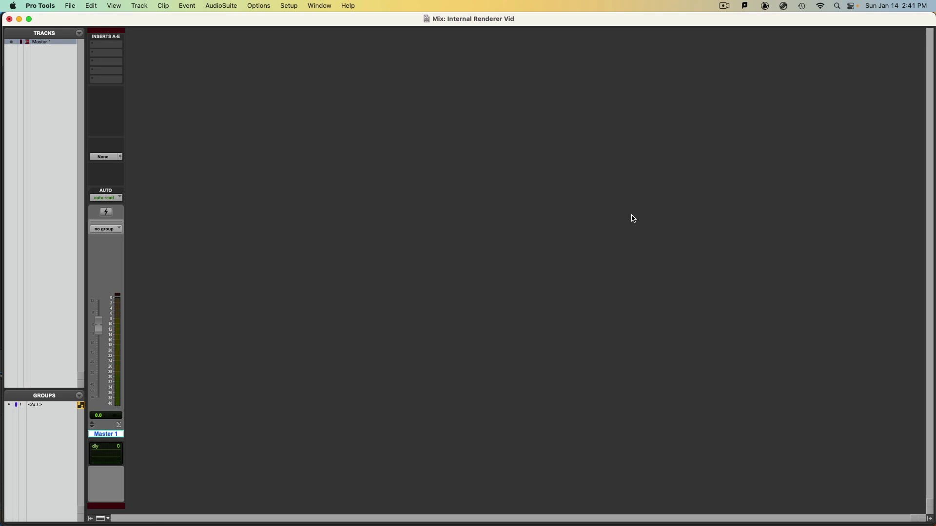
double_click(111, 435)
type("LFE")
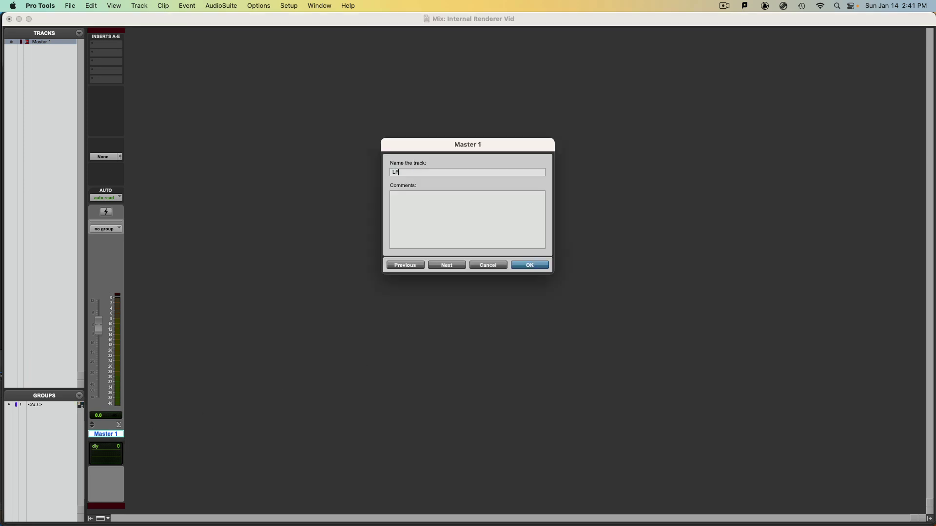
key("Return")
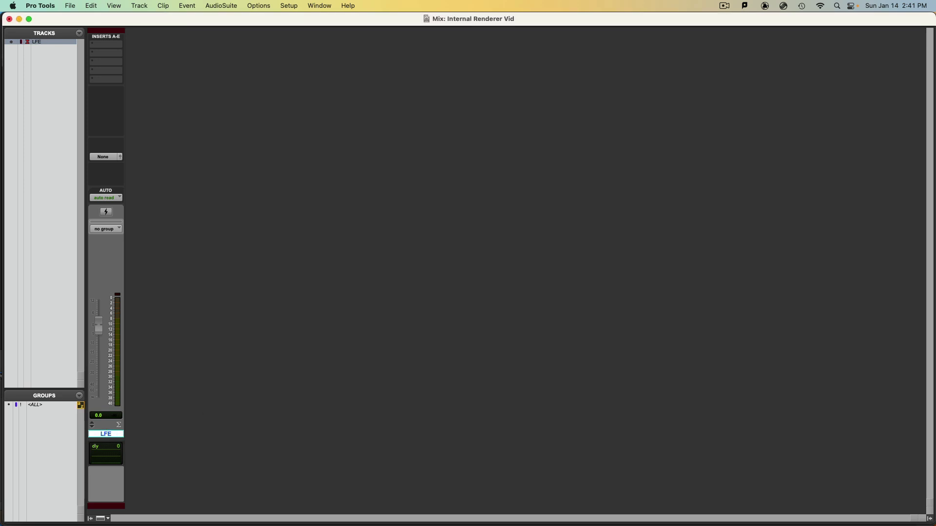
Step: Assign the LFE master fader to the bed's LFE channel, Bed 1-10.LFE (Mono)
left_click(104, 157)
mouse_move(105, 158)
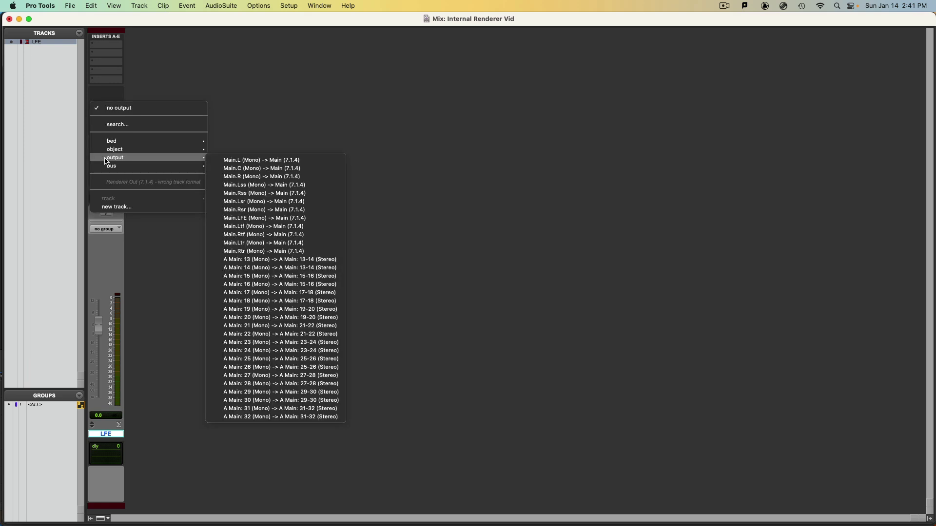
mouse_move(112, 141)
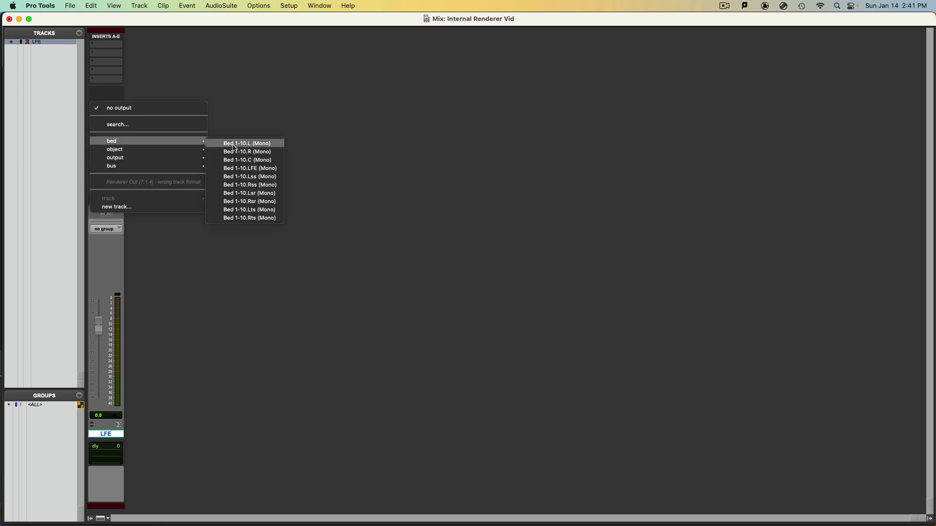
left_click(262, 169)
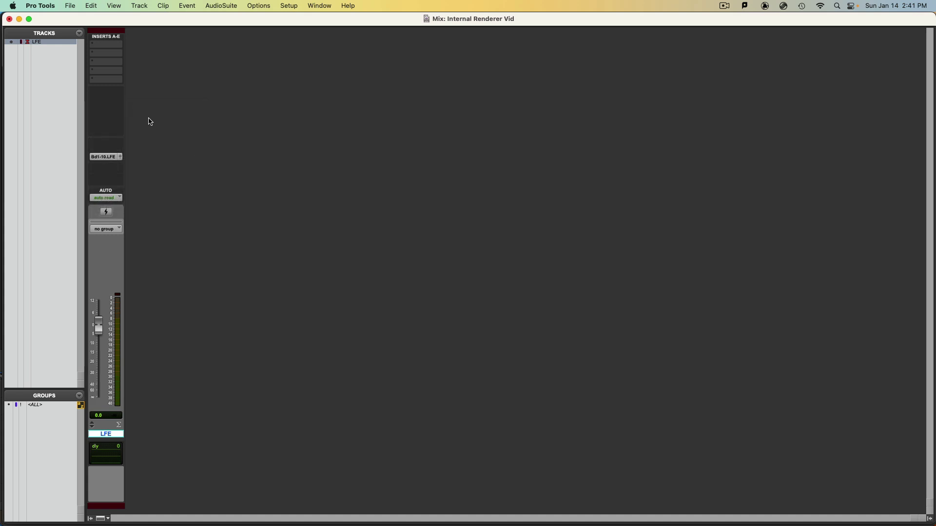
Step: Insert FabFilter Pro-Q 2 in the LFE track's third insert slot and turn its 100 Hz band into a High Cut at 150 Hz
left_click(113, 65)
mouse_move(112, 65)
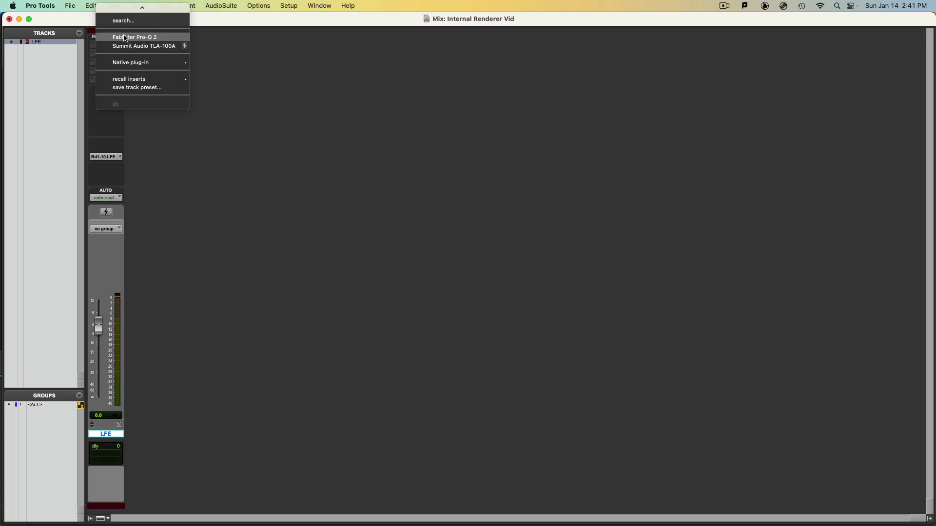
left_click(124, 37)
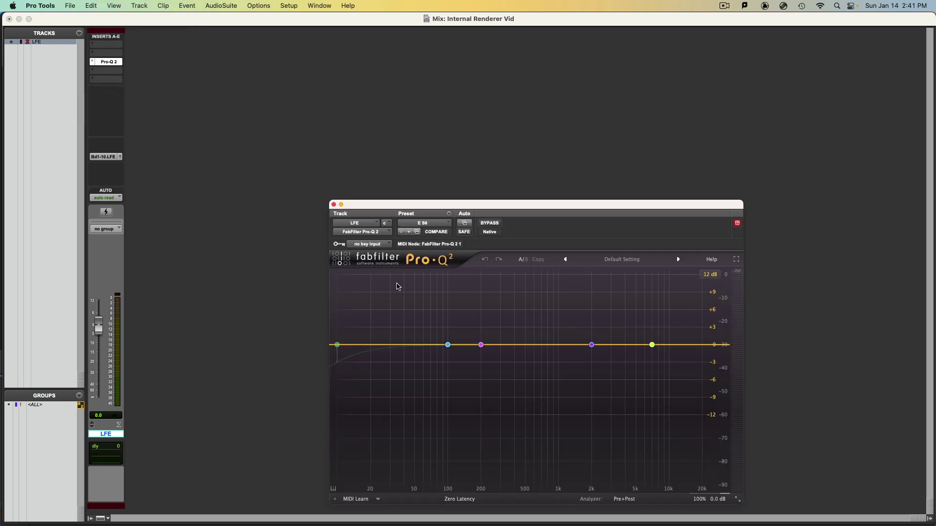
left_click(447, 345)
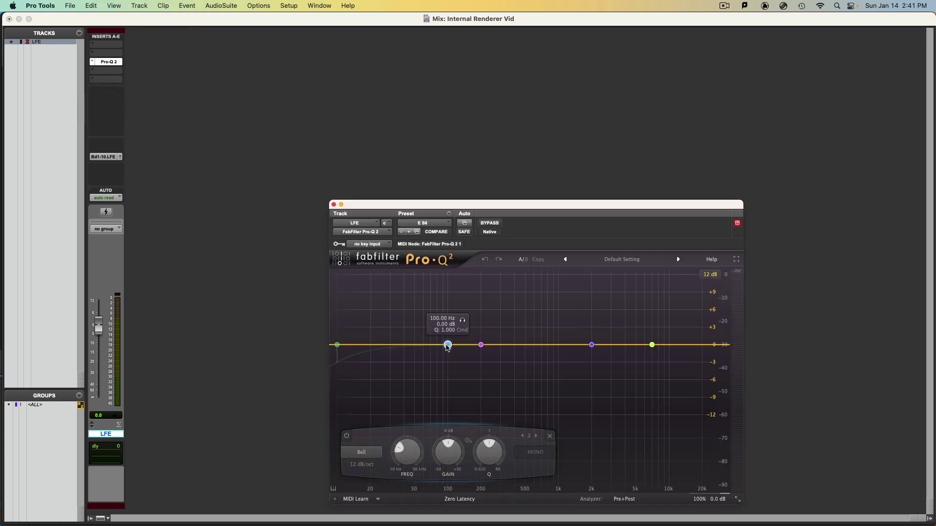
left_click(369, 450)
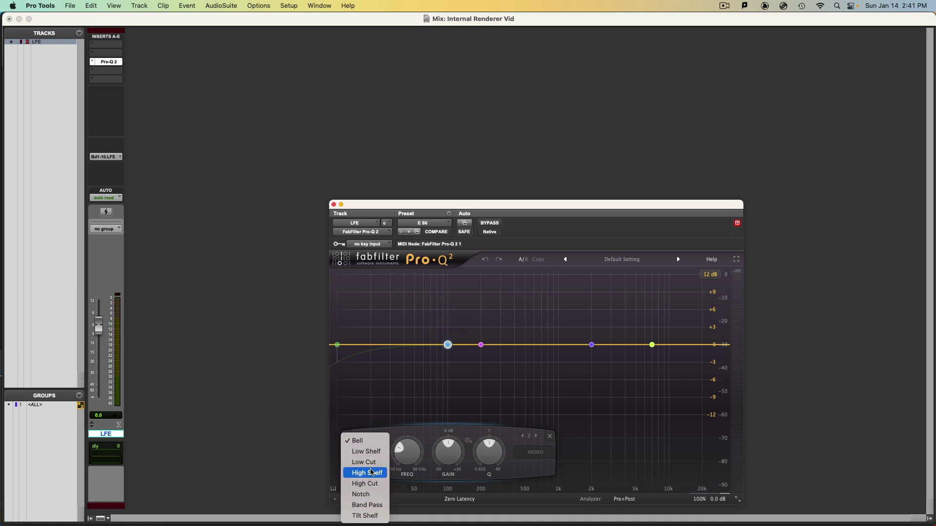
left_click(373, 484)
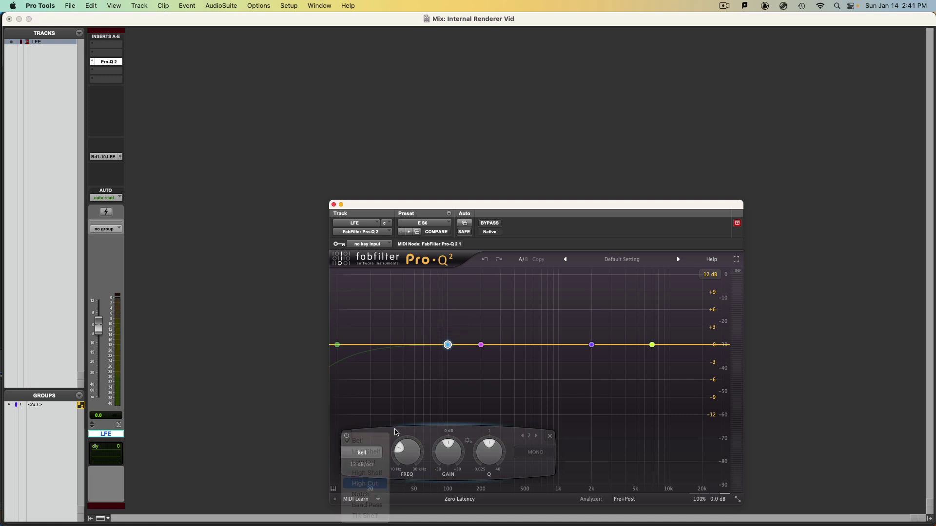
double_click(404, 458)
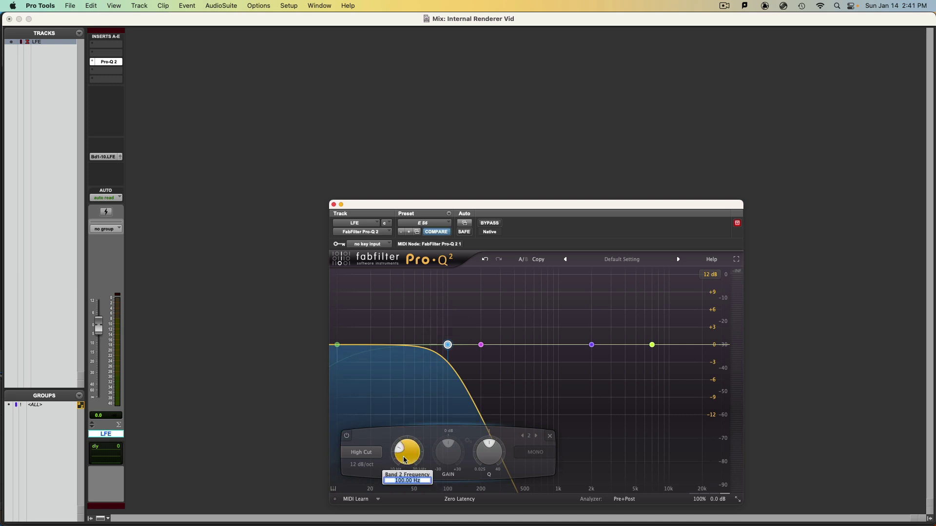
type("150")
key("Return")
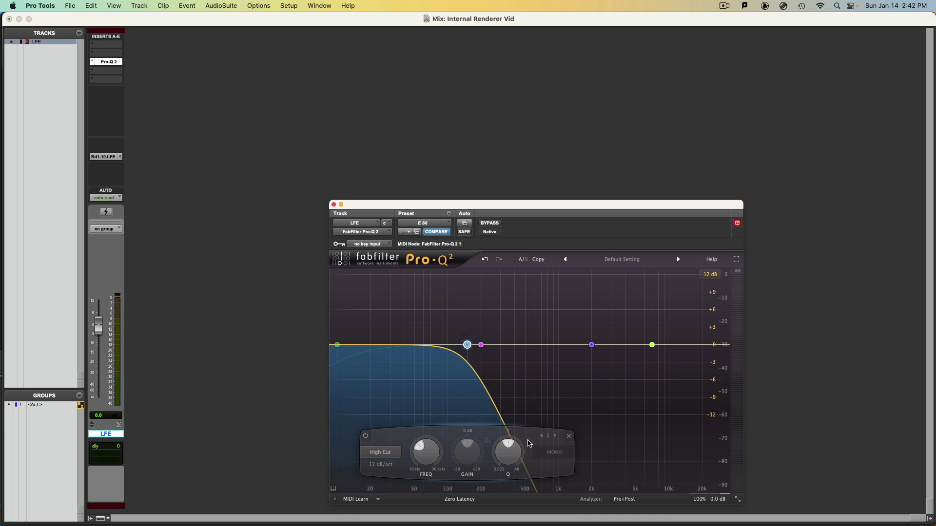
left_click(333, 204)
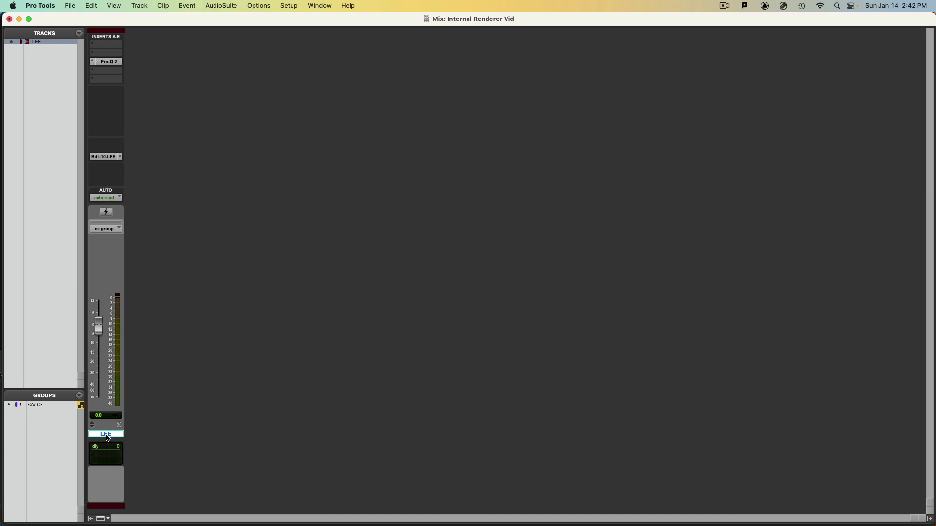
Step: Create one new 5.1 Aux Input track
key("super+shift+n")
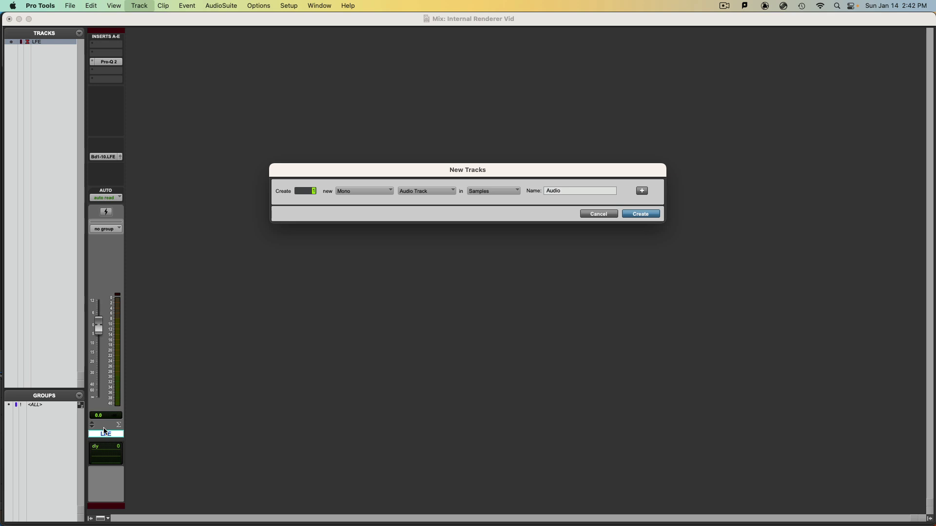
left_click(357, 191)
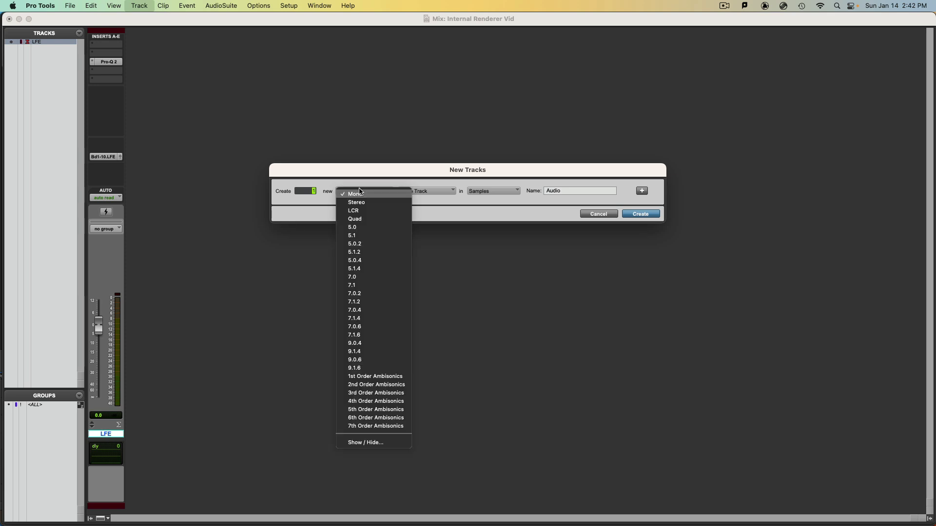
left_click(365, 239)
left_click(431, 191)
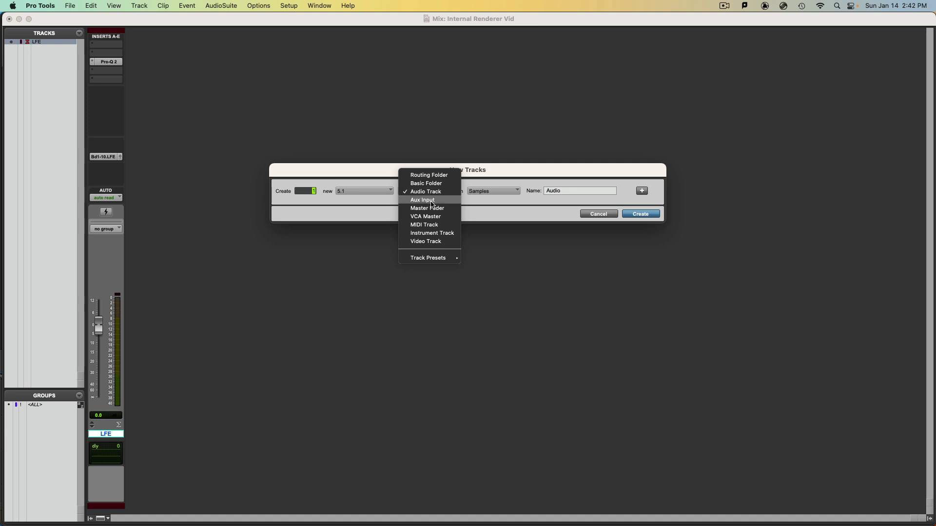
left_click(432, 202)
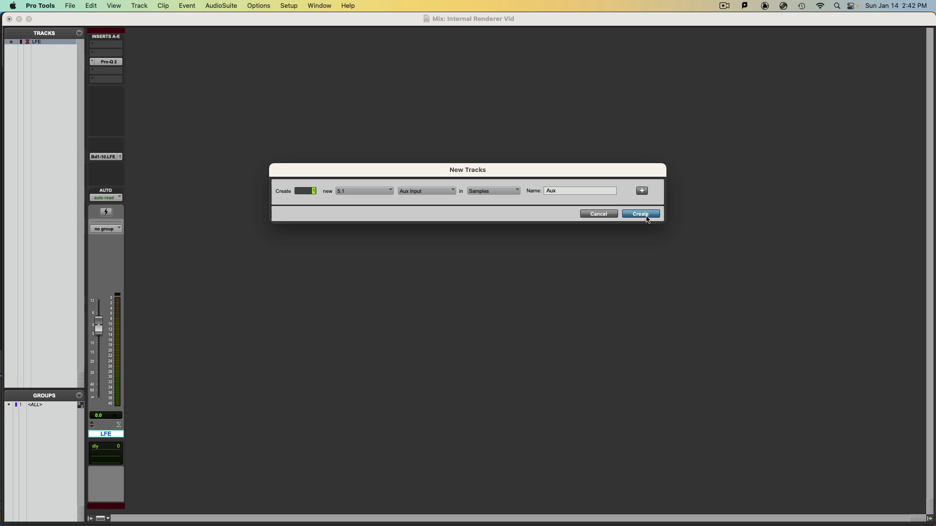
left_click(648, 218)
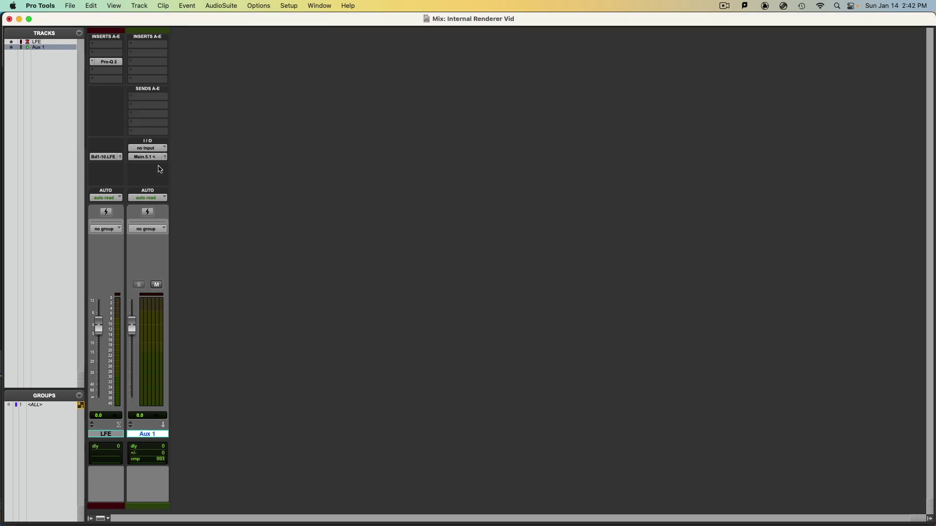
Step: Set the Aux 1 track's output to no output and lower its fader all the way to -∞
left_click(146, 158)
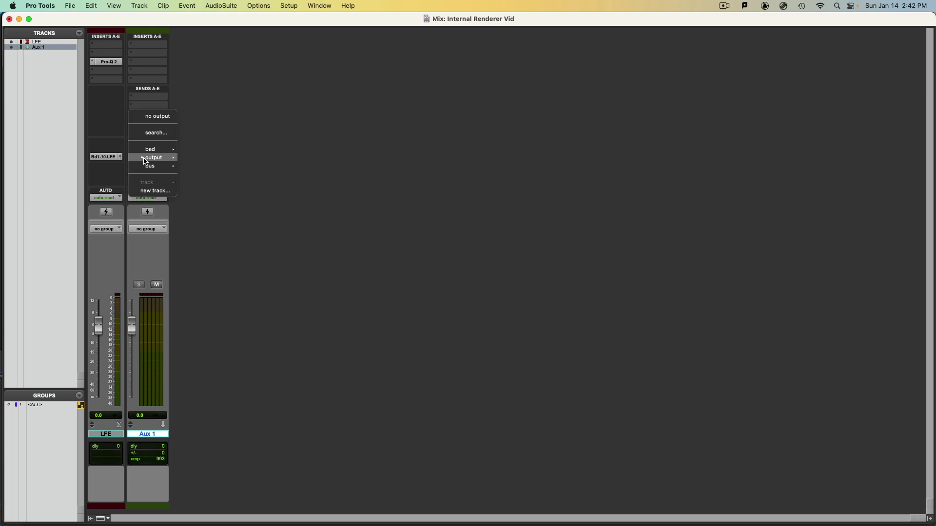
left_click(157, 116)
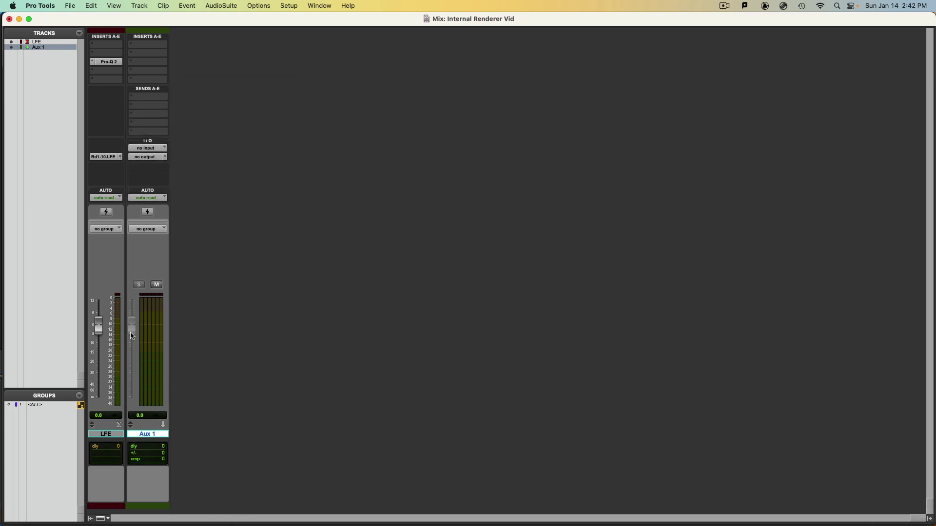
left_click_drag(130, 321, 131, 432)
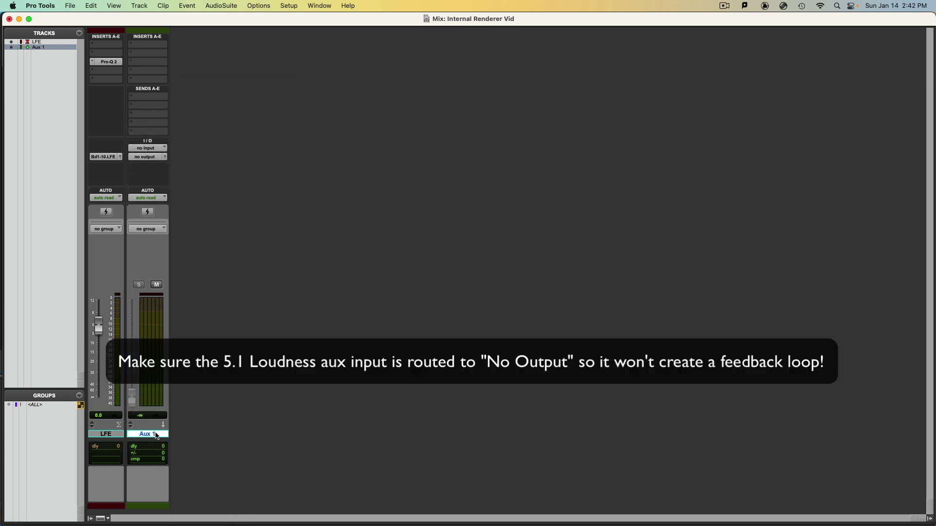
Step: Rename the Aux 1 track LOUDNESS and set its input to the Loudness (5.1) re-render
double_click(153, 439)
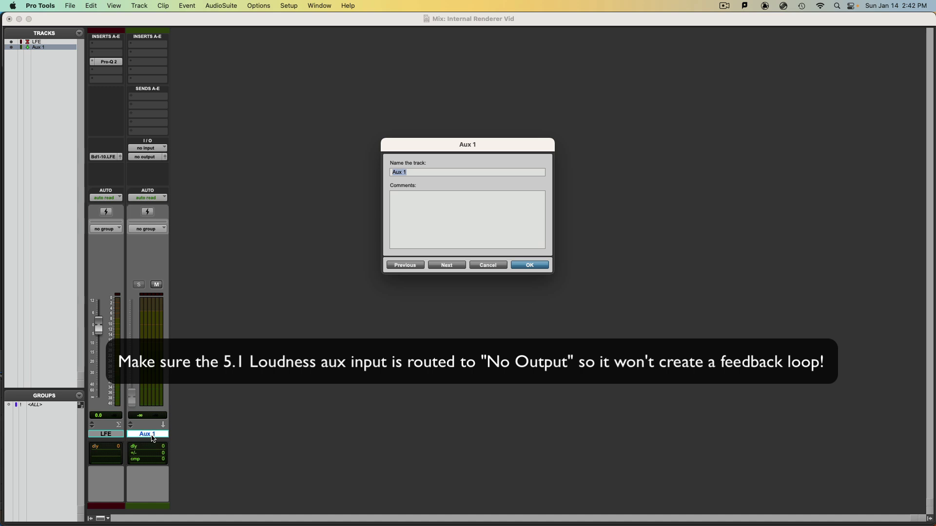
type("5.1 Loudness")
key("Return")
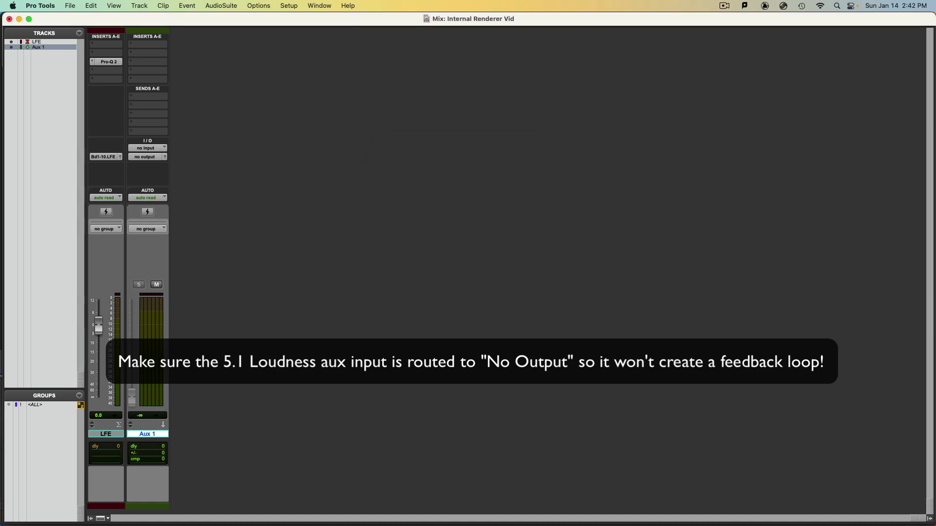
left_click(152, 148)
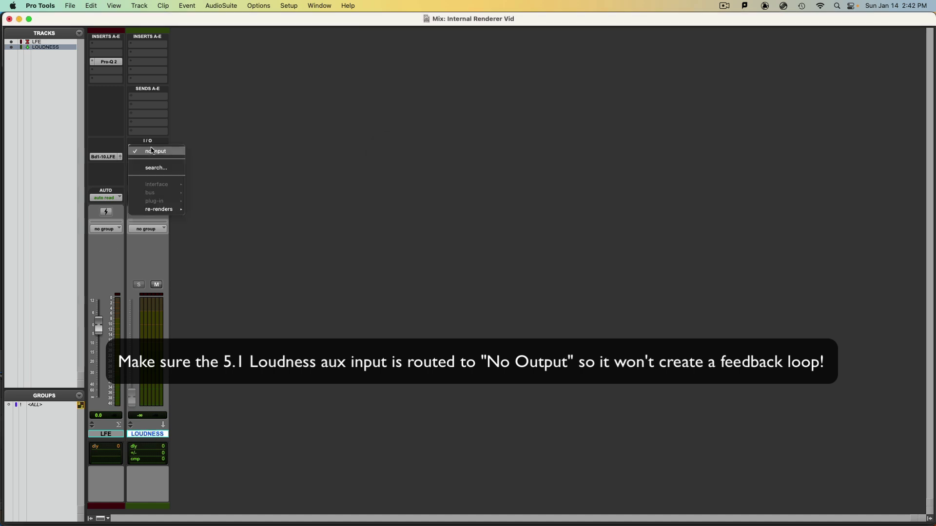
mouse_move(155, 213)
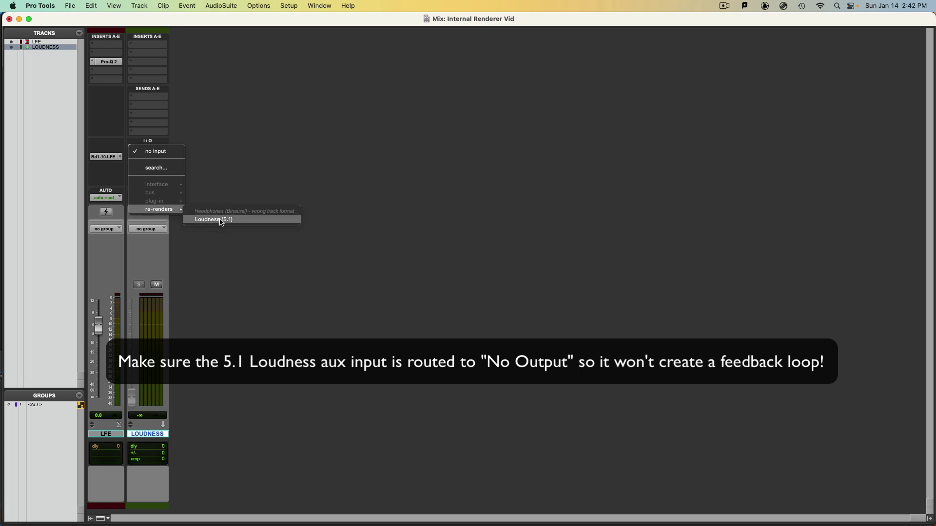
left_click(221, 220)
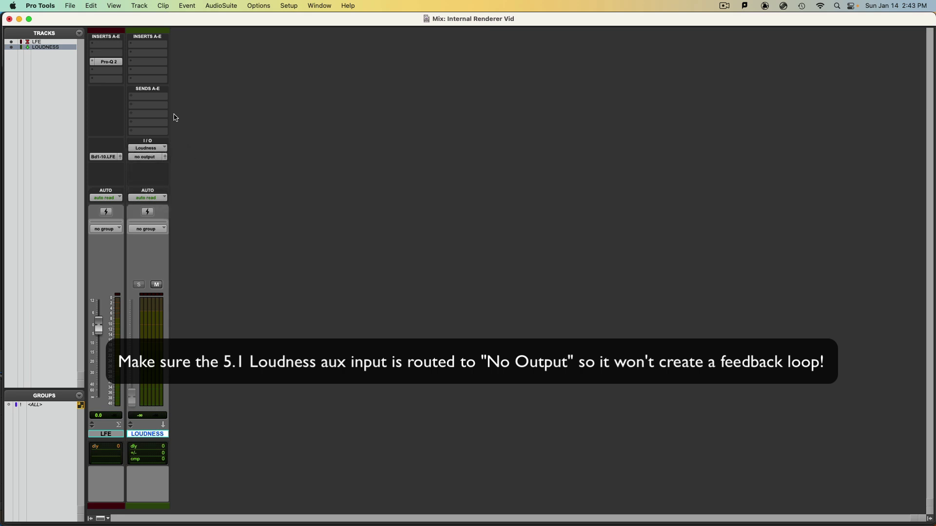
Step: Insert the multichannel Youlean Loudness Meter 2 (5.1) in the LOUDNESS track's third insert slot with the 5.1 ITU channel configuration
left_click(151, 62)
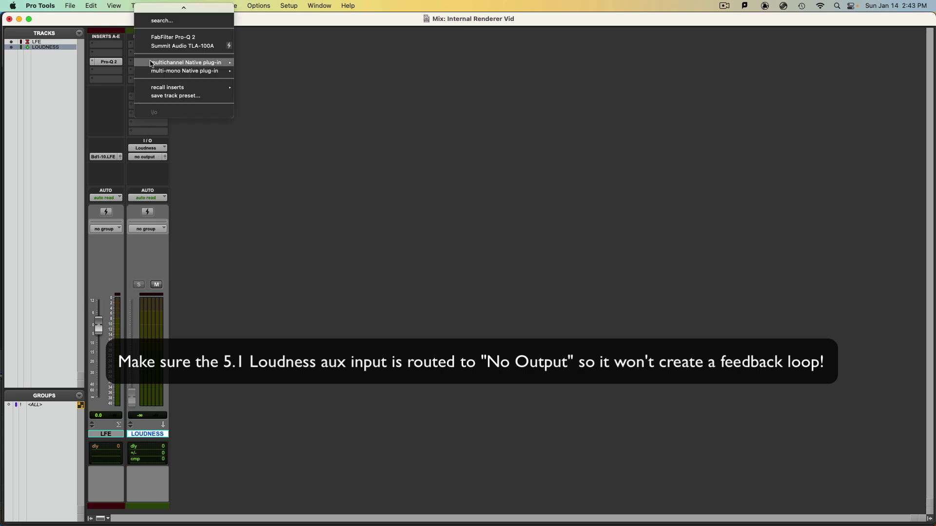
mouse_move(151, 64)
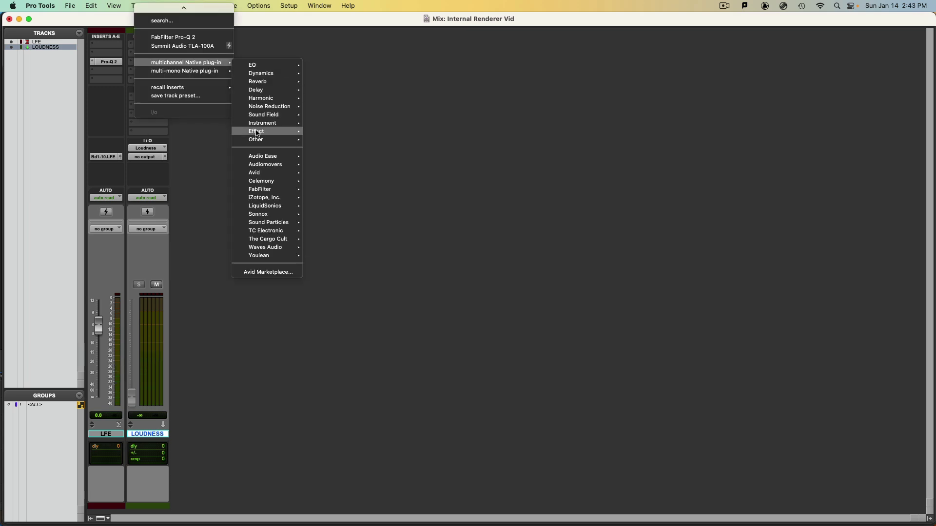
mouse_move(257, 117)
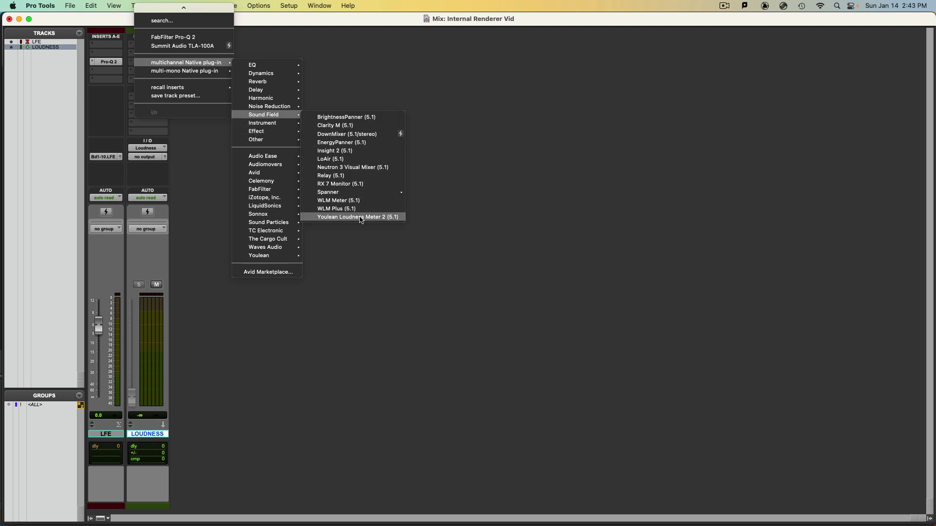
left_click(361, 219)
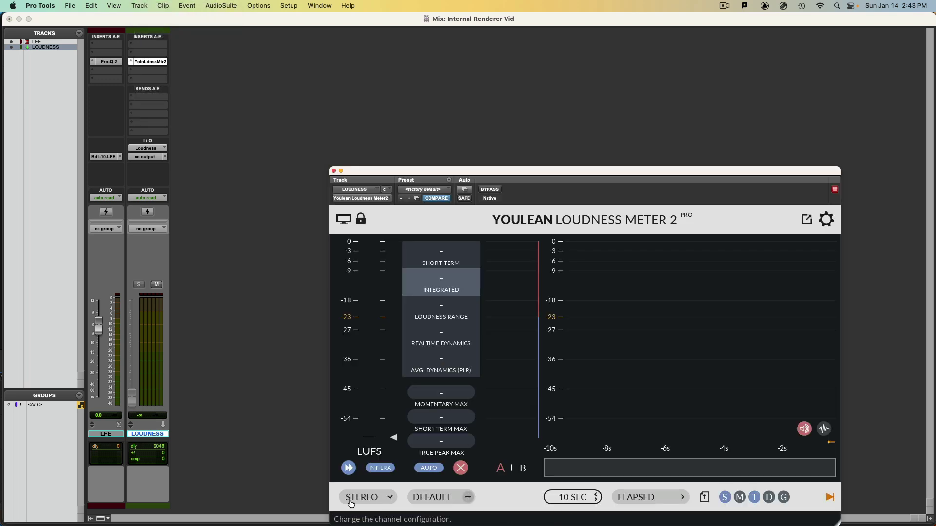
left_click(363, 497)
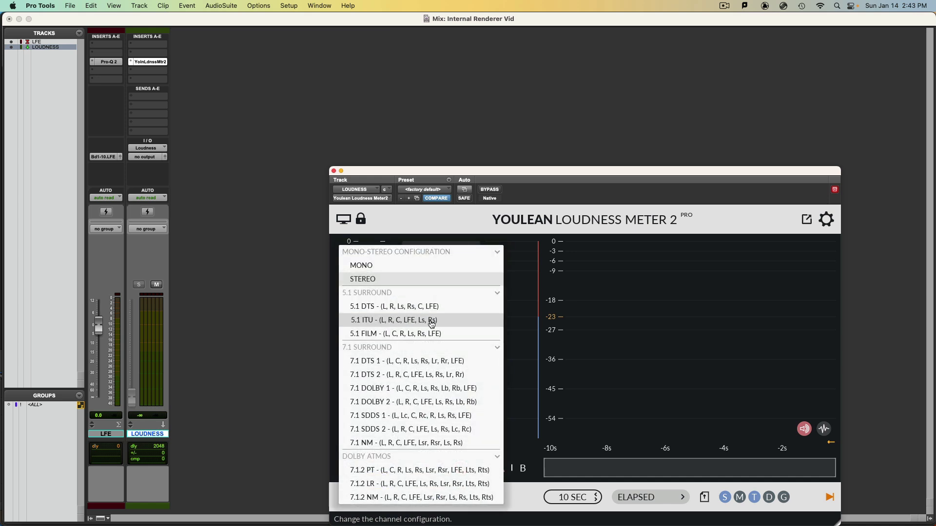
left_click(425, 324)
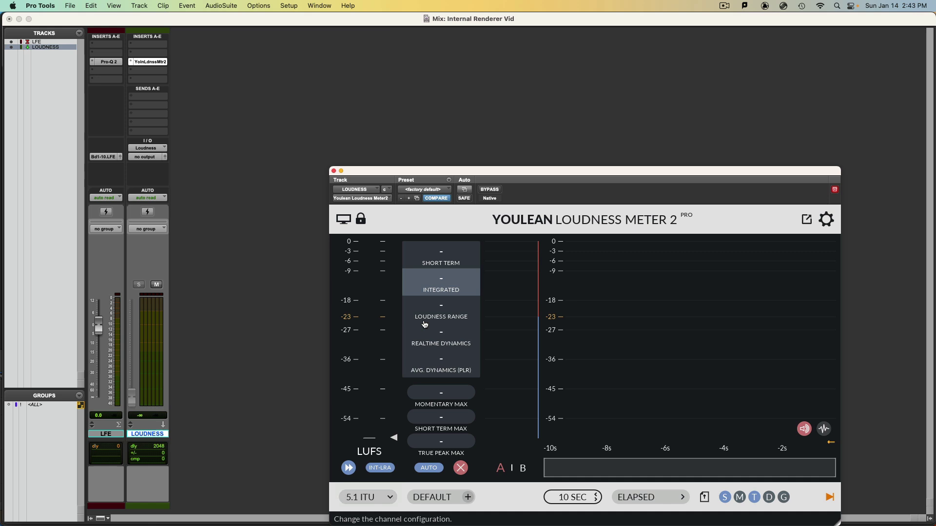
left_click(333, 171)
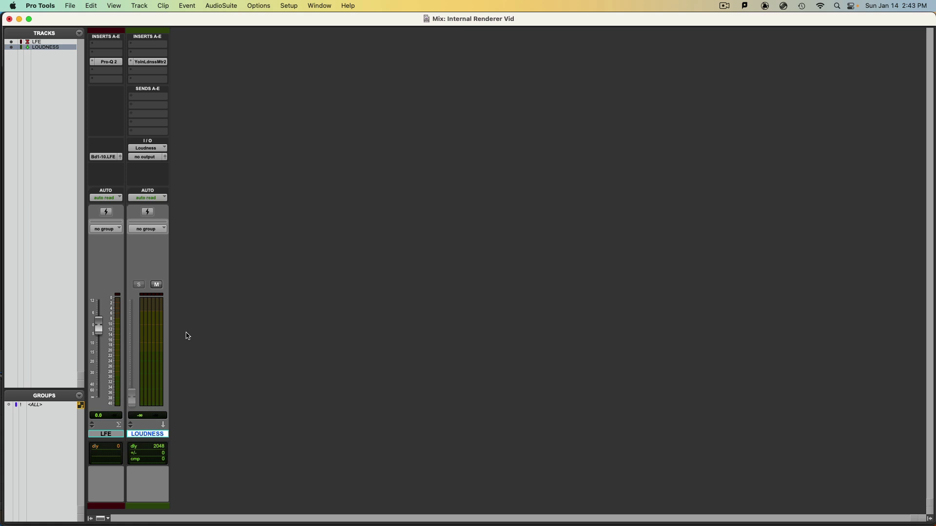
Step: Create one new mono Aux Input track and lower its fader all the way to -∞
key("super+shift+n")
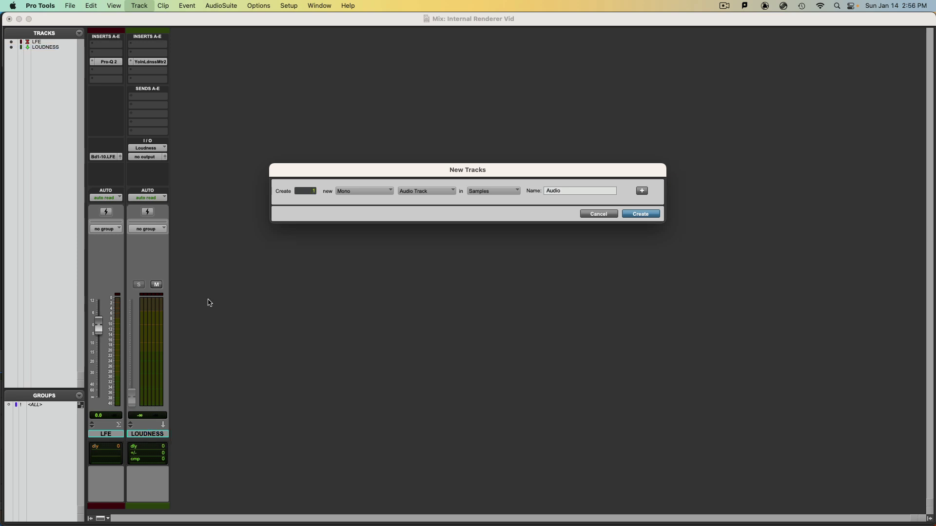
left_click(427, 193)
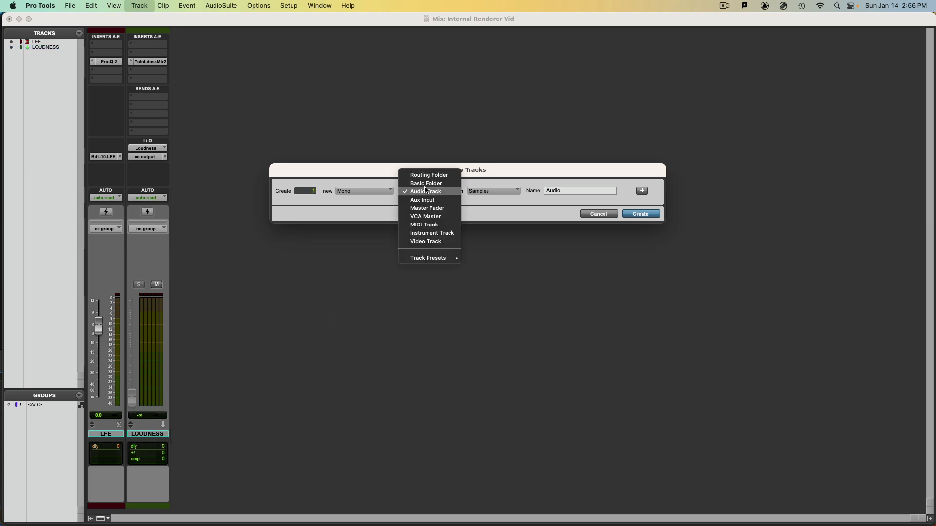
left_click(426, 204)
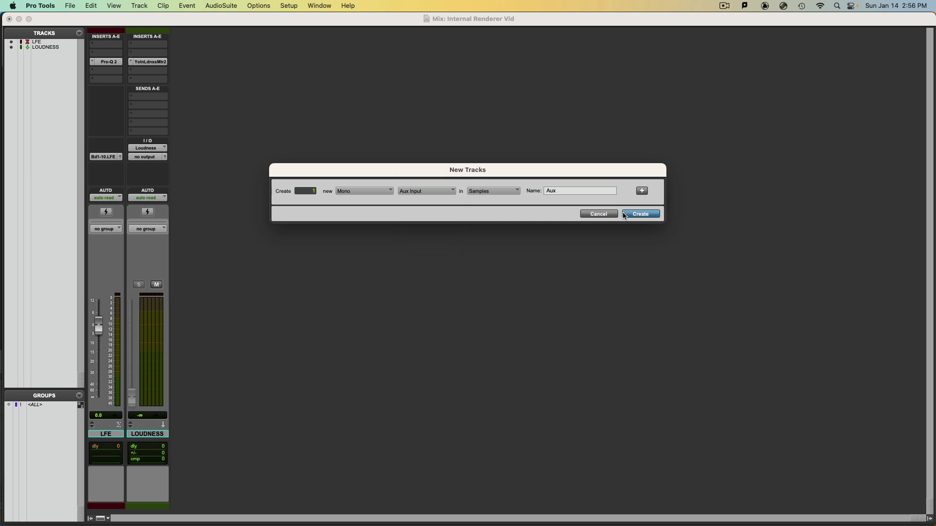
left_click(633, 216)
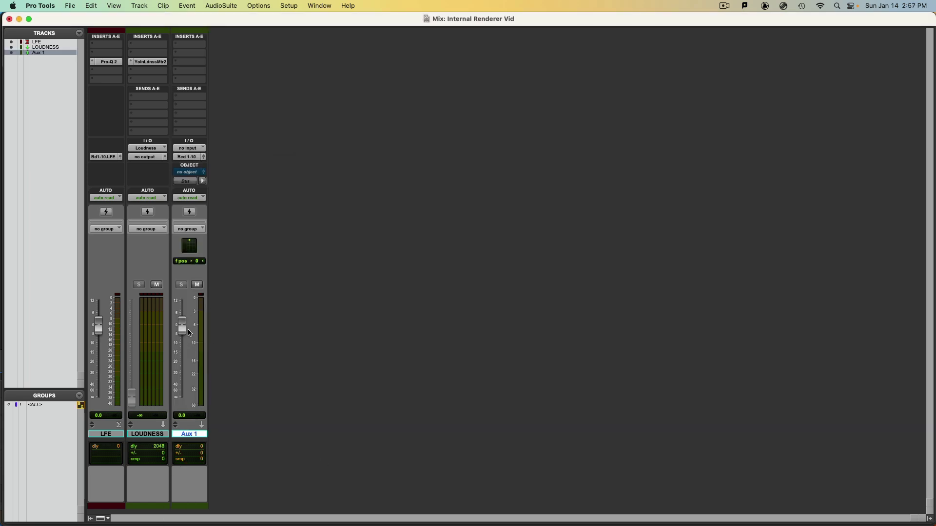
left_click_drag(189, 333, 183, 428)
Step: Insert the mono Signal Generator in the Aux 1 track's third insert slot and set it to Pink Noise
left_click(190, 66)
mouse_move(190, 65)
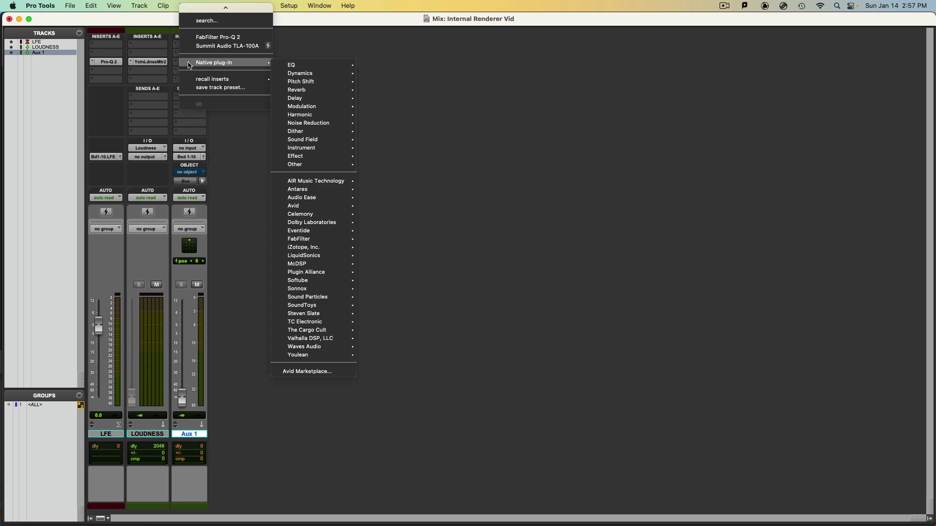
mouse_move(292, 165)
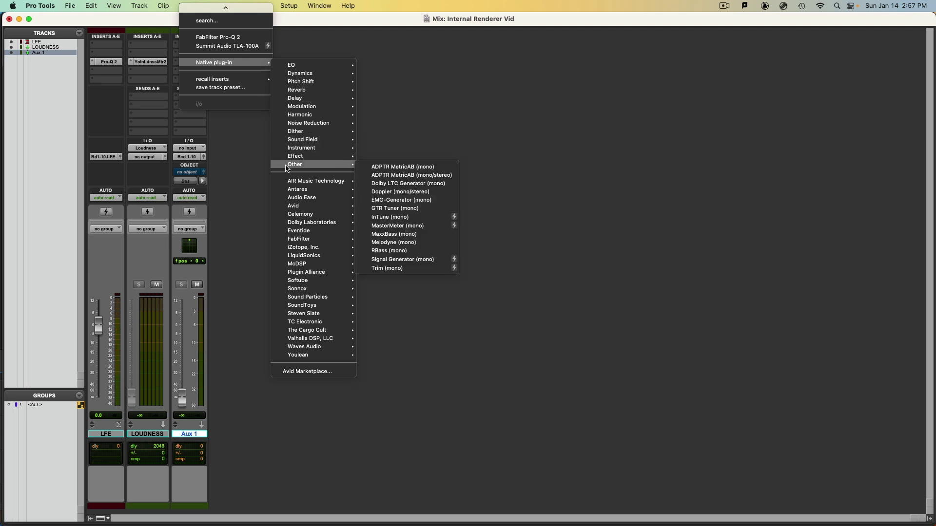
left_click(438, 260)
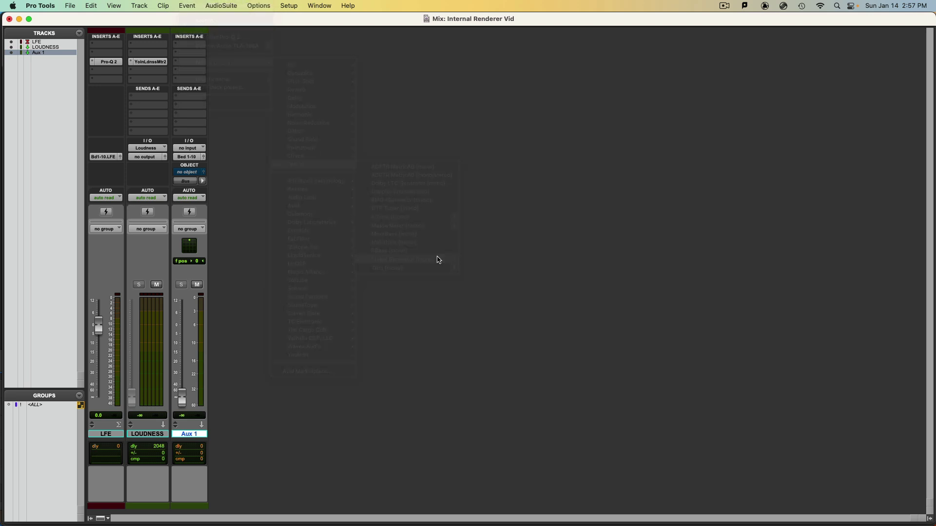
left_click(459, 215)
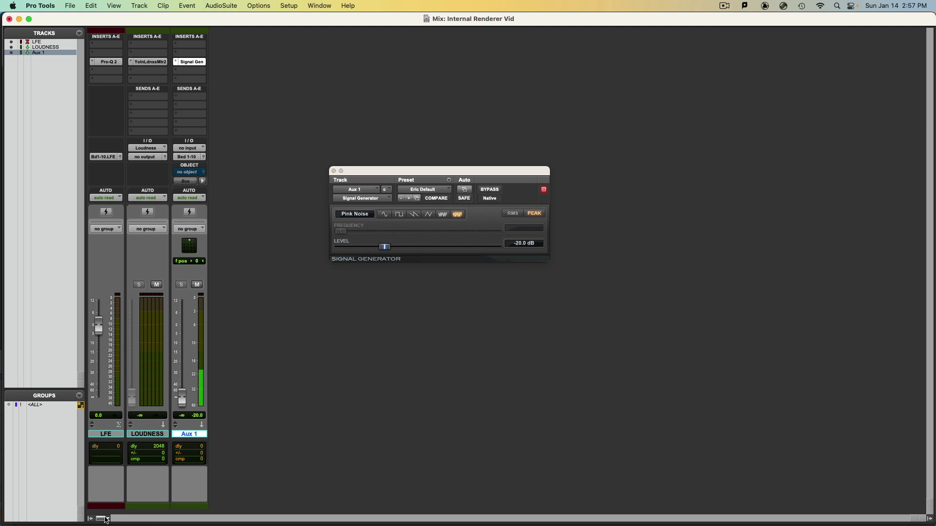
left_click(105, 519)
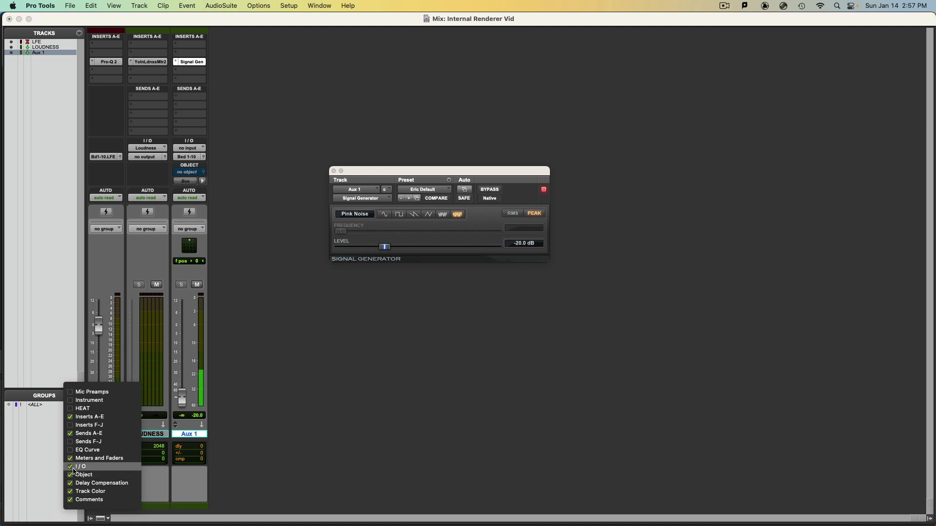
left_click(273, 449)
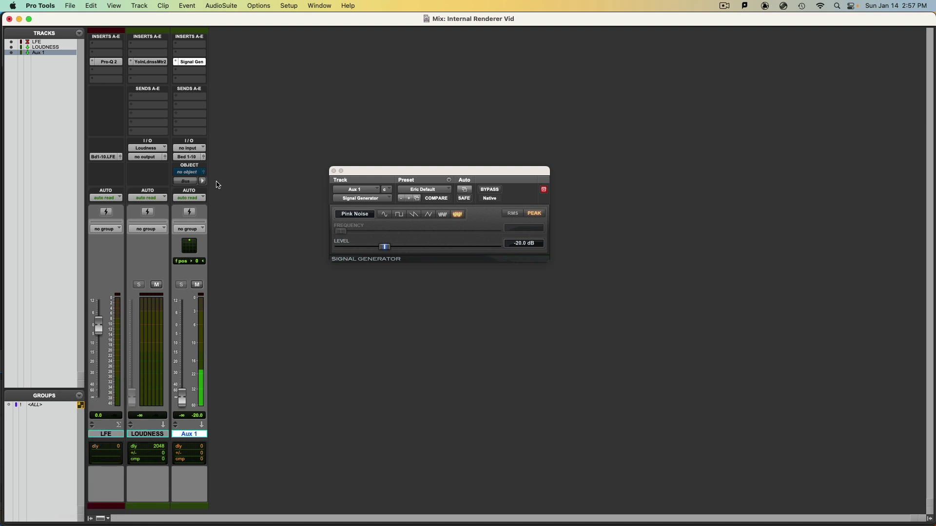
Step: Raise the Aux 1 track's fader to about -4.6 dB
left_click_drag(182, 400, 211, 525)
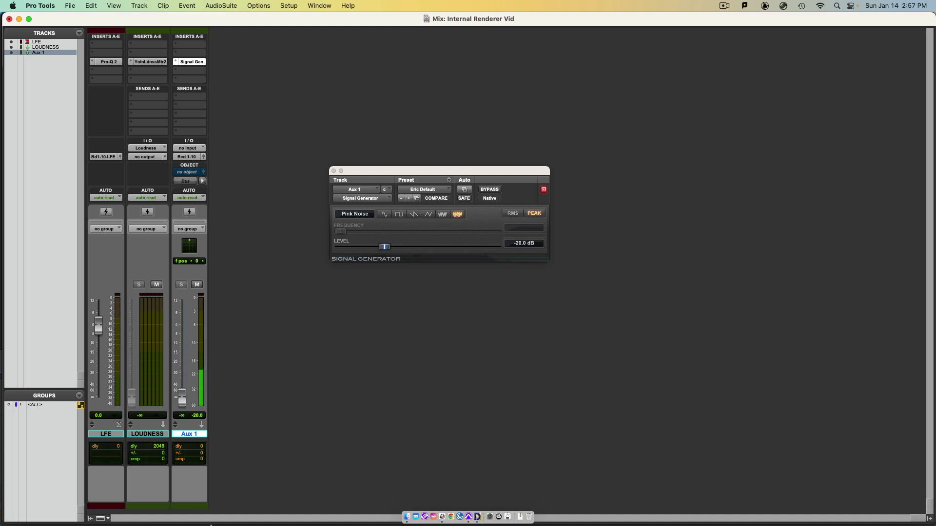
left_click_drag(183, 402, 190, 338)
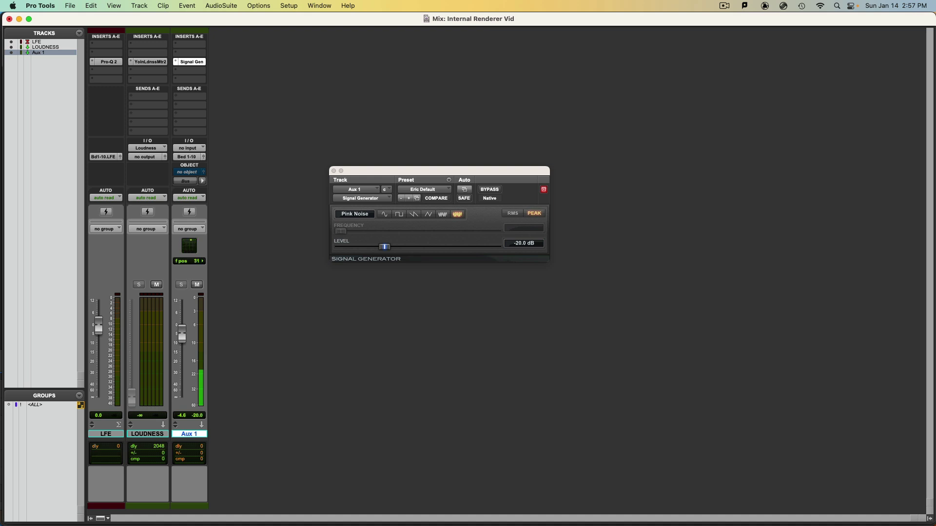
Step: Open the Dolby Atmos Renderer window and pan the Aux 1 signal around, leaving its front position at about 27 to the right
left_click(308, 5)
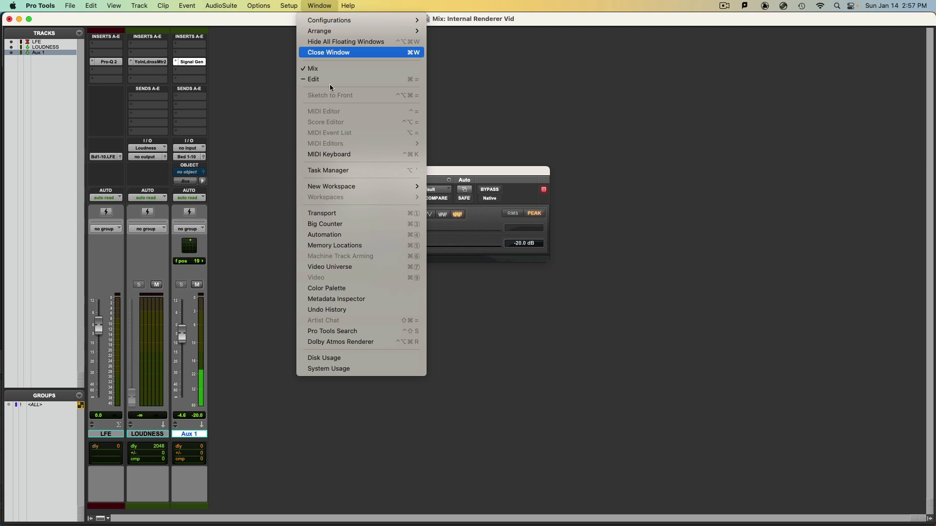
left_click(348, 343)
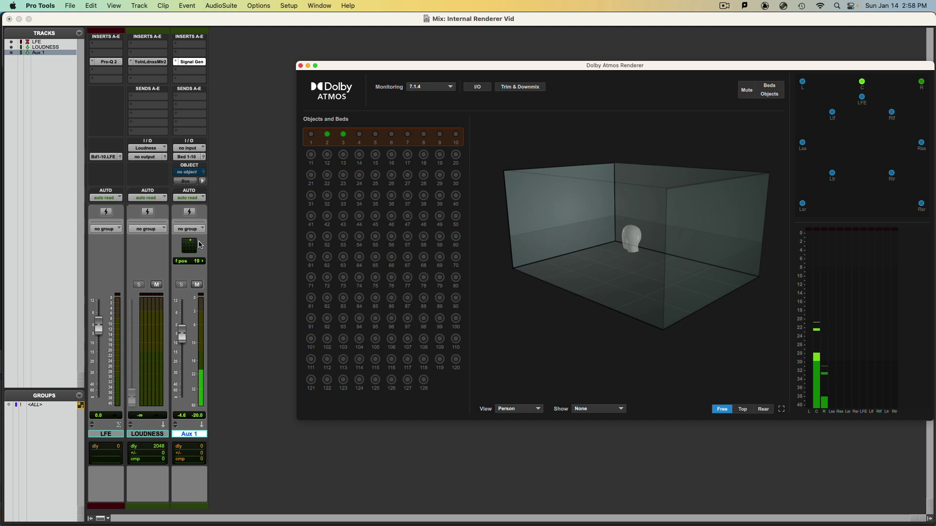
left_click_drag(191, 243, 191, 245)
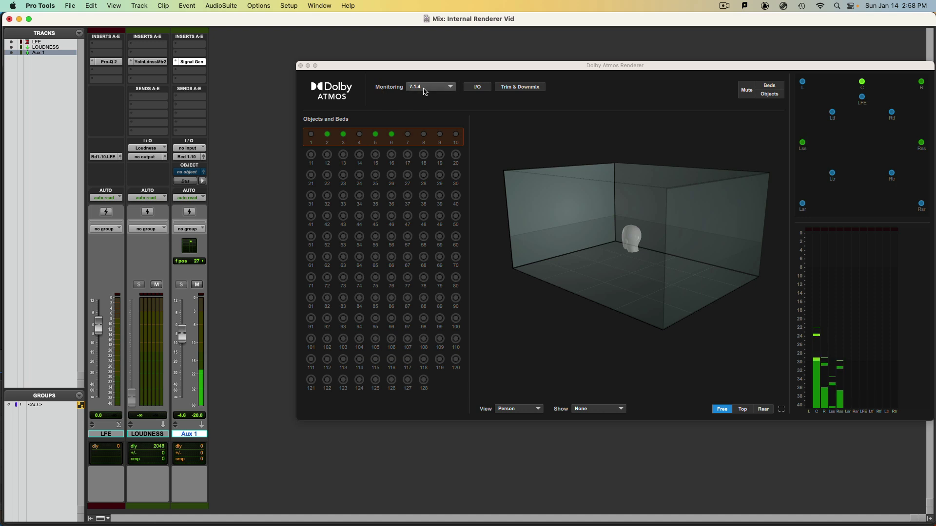
Step: Switch the renderer's monitoring format to 5.1, on to 2.0 and finally to Binaural
left_click(444, 89)
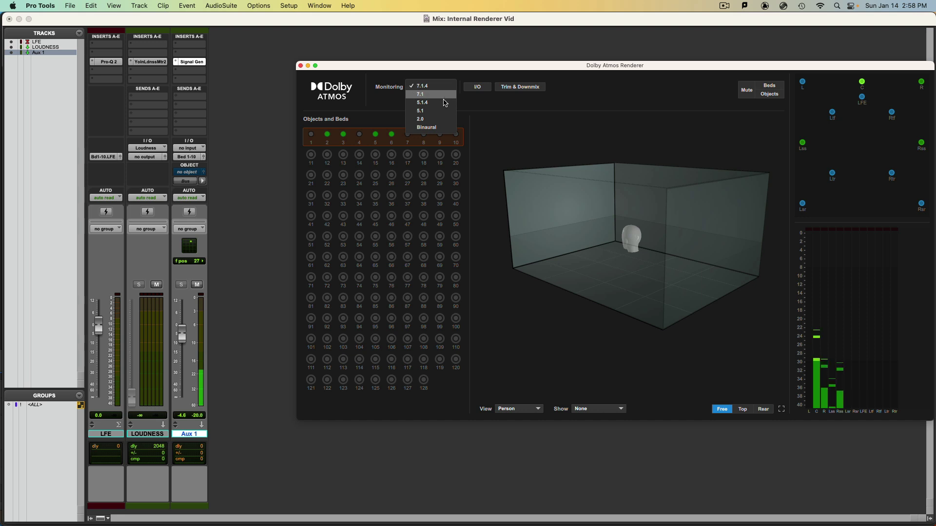
left_click(445, 112)
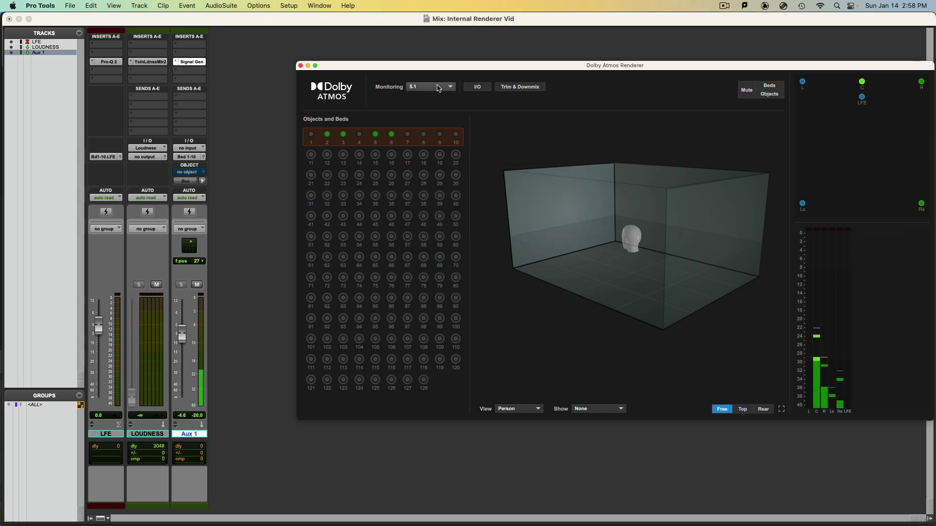
left_click(438, 88)
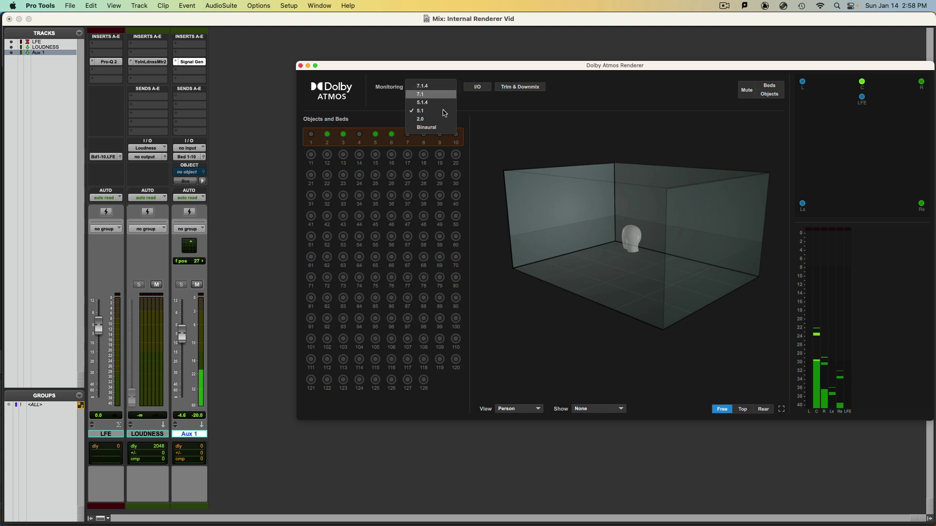
left_click(445, 123)
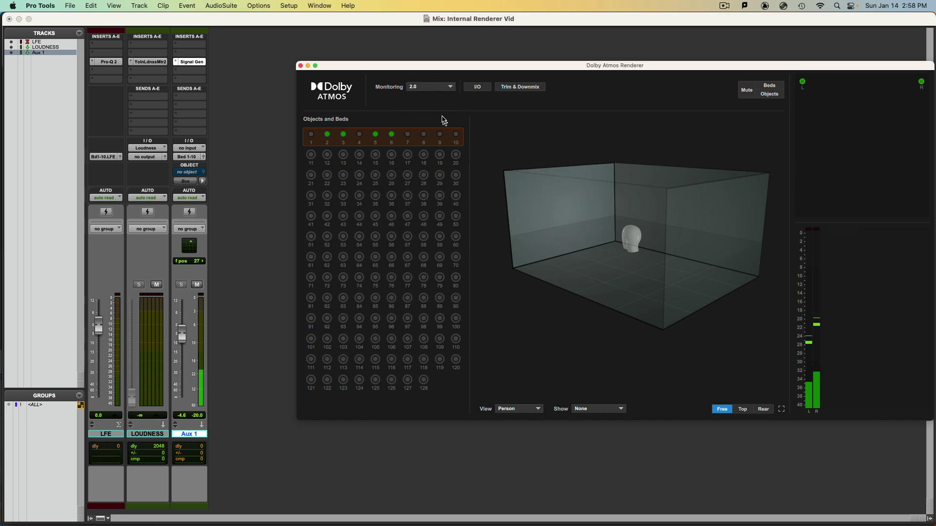
left_click(435, 87)
left_click(439, 128)
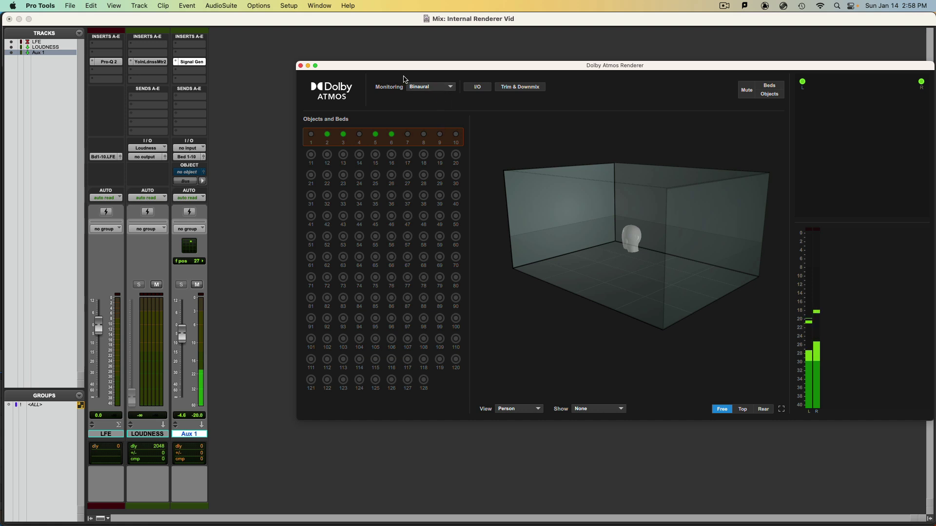
Step: Switch the renderer's monitoring format back to 7.1.4 and close the Dolby Atmos Renderer window
left_click(434, 87)
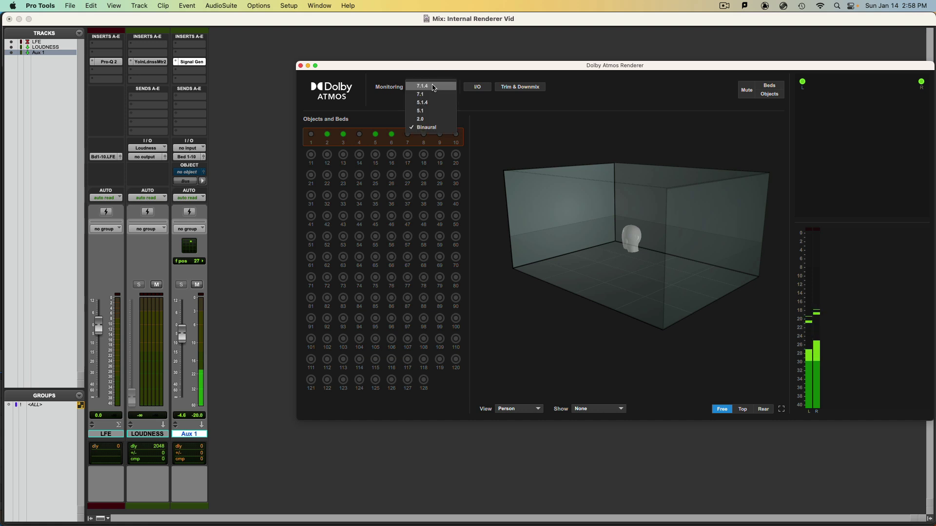
left_click(434, 87)
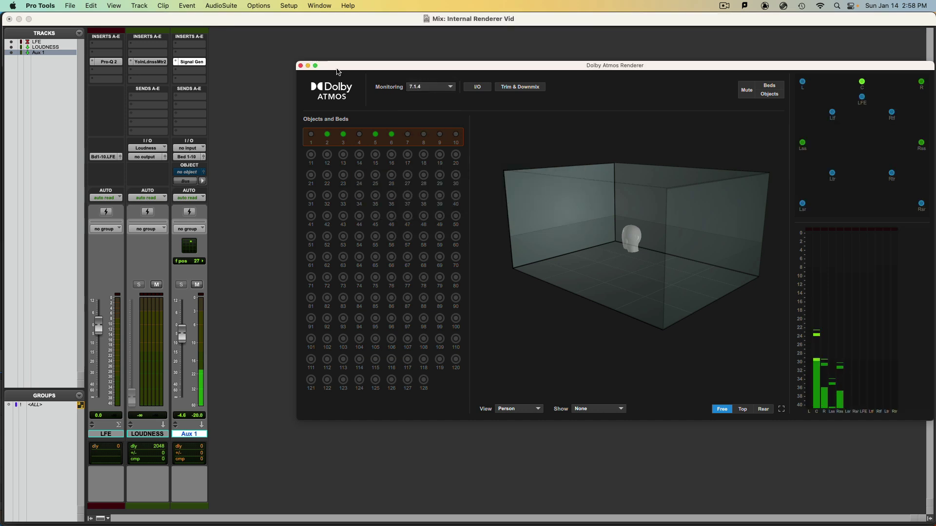
left_click(300, 66)
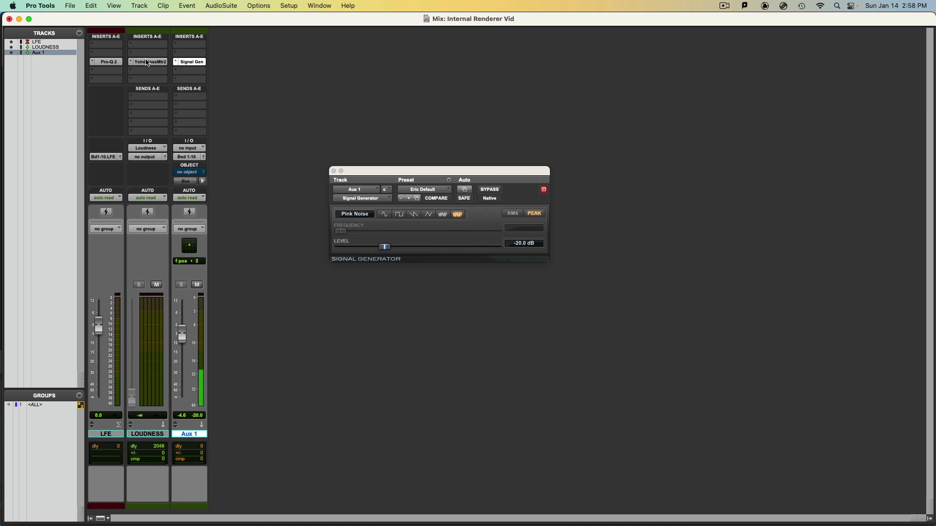
Step: Run playback with the LOUDNESS track's Youlean Loudness Meter open and adjust the Aux 1 fader to about -5.7 dB
left_click(147, 62)
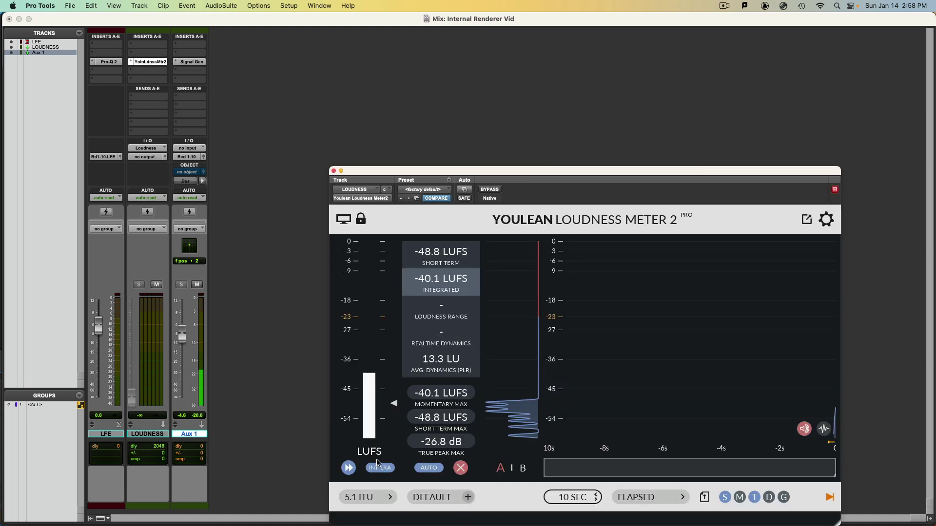
key("space")
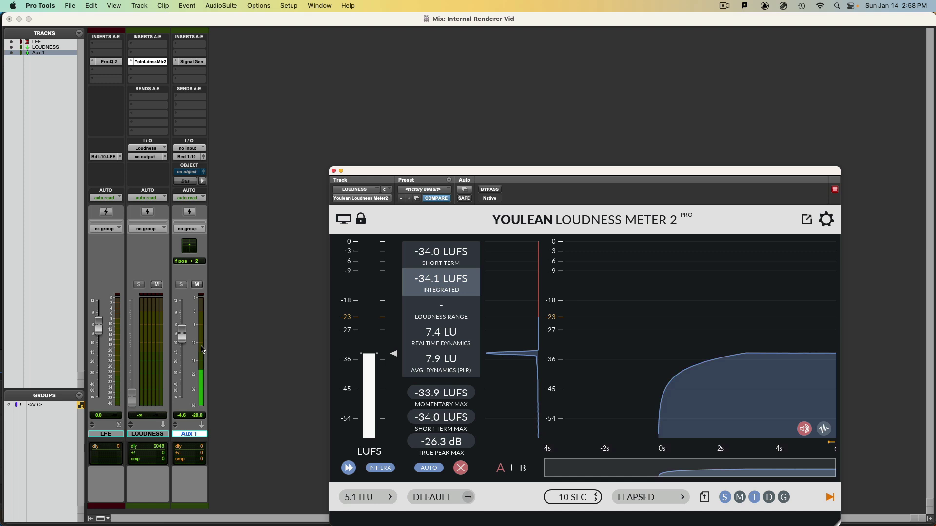
mouse_move(183, 336)
left_mouse_down()
mouse_move(182, 319)
mouse_move(180, 340)
left_mouse_up()
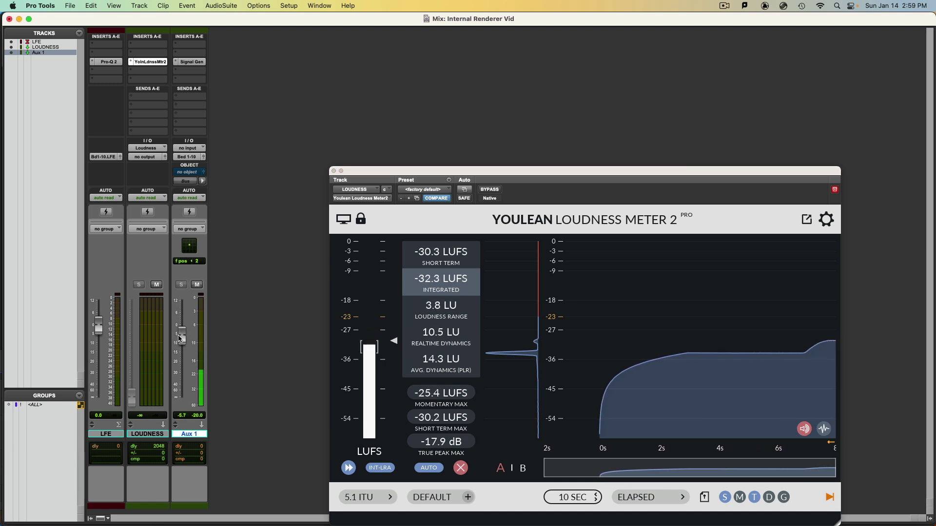